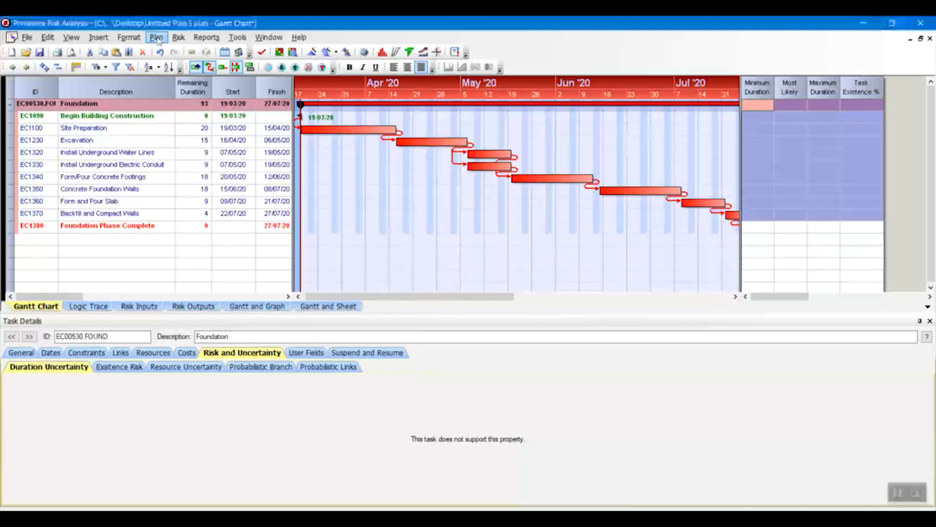
- Open the plan's resources list and add a Labor resource described as "Electr" with a cost of $1
{"action": "left_click", "coordinate": [157, 38]}
{"action": "left_click", "coordinate": [191, 197]}
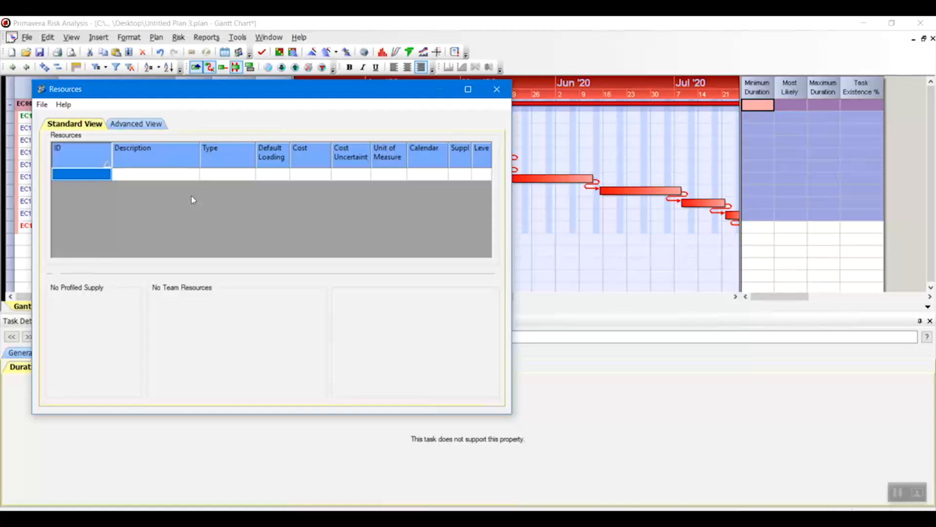
{"action": "left_click", "coordinate": [137, 180]}
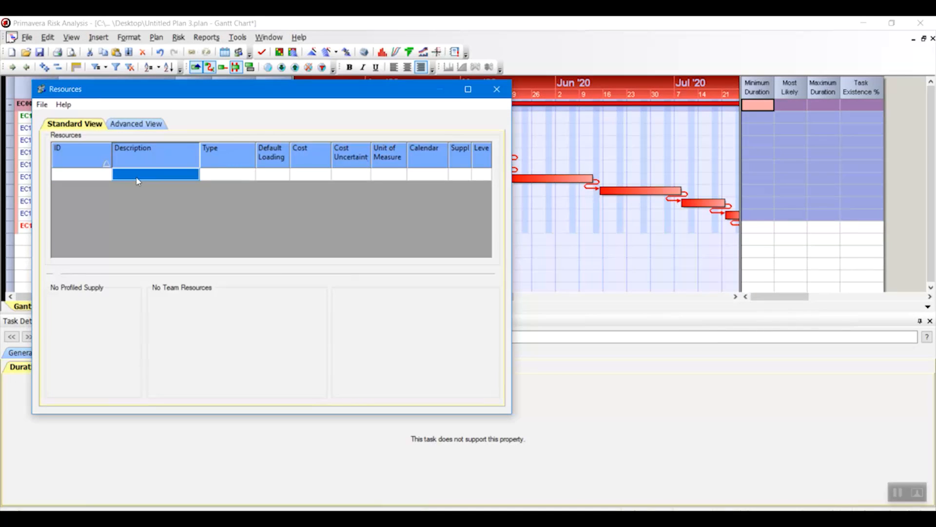
{"action": "type", "text": "Electr"}
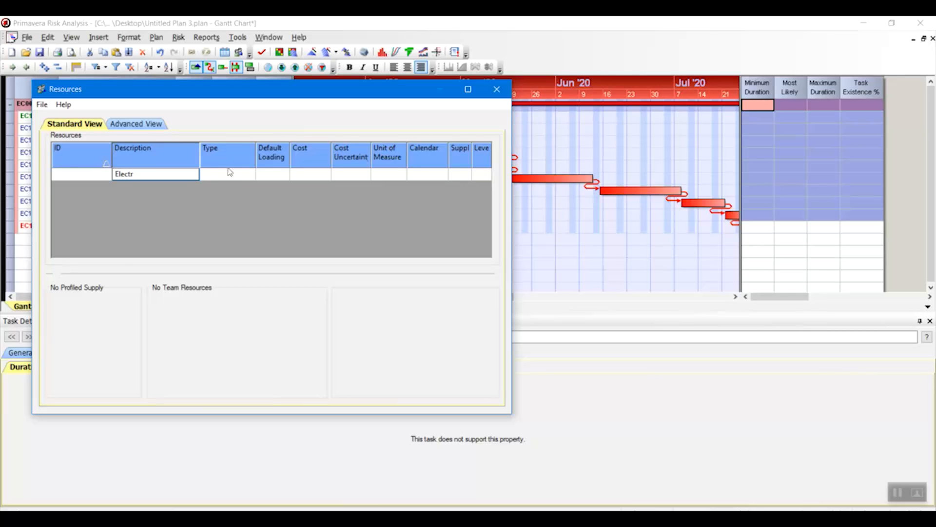
{"action": "left_click", "coordinate": [243, 176]}
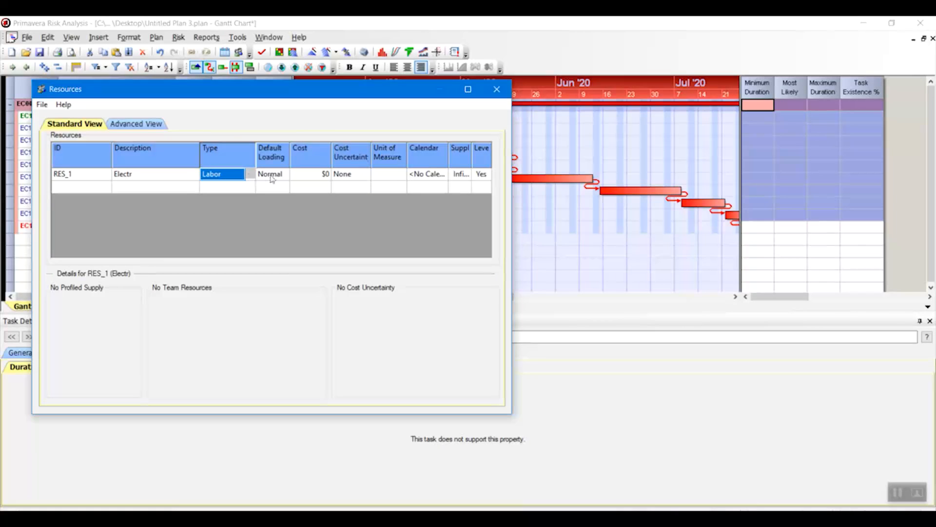
{"action": "left_click", "coordinate": [312, 176]}
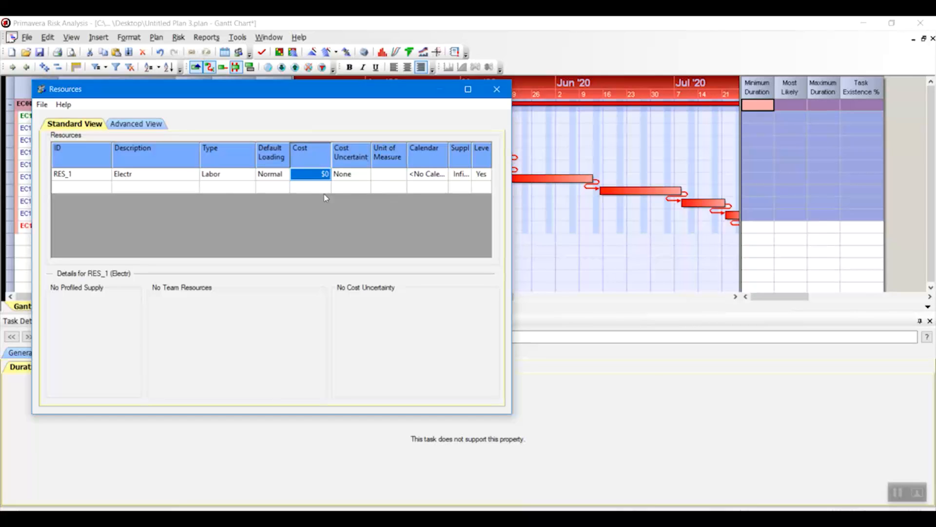
{"action": "type", "text": "1"}
{"action": "left_click", "coordinate": [352, 188]}
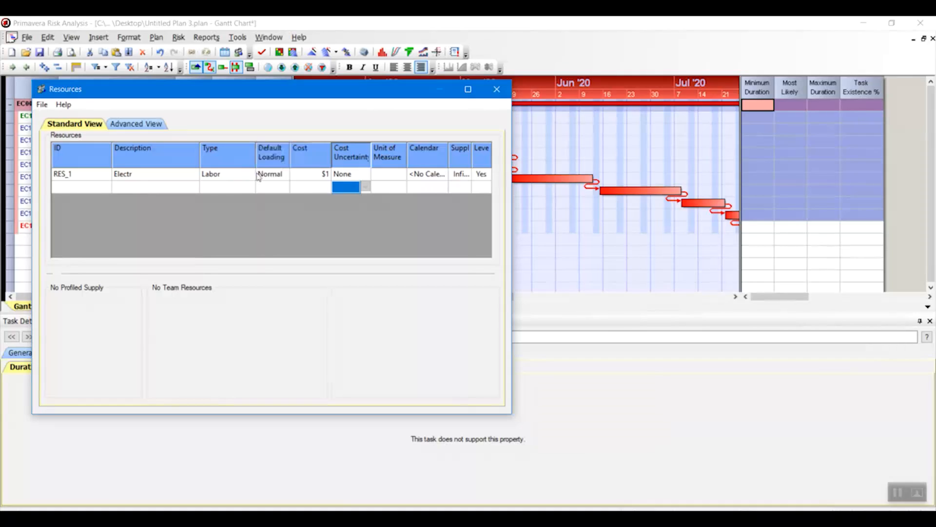
- Add a Labor resource described as "Excavator" with a cost of $1
{"action": "left_click", "coordinate": [139, 189]}
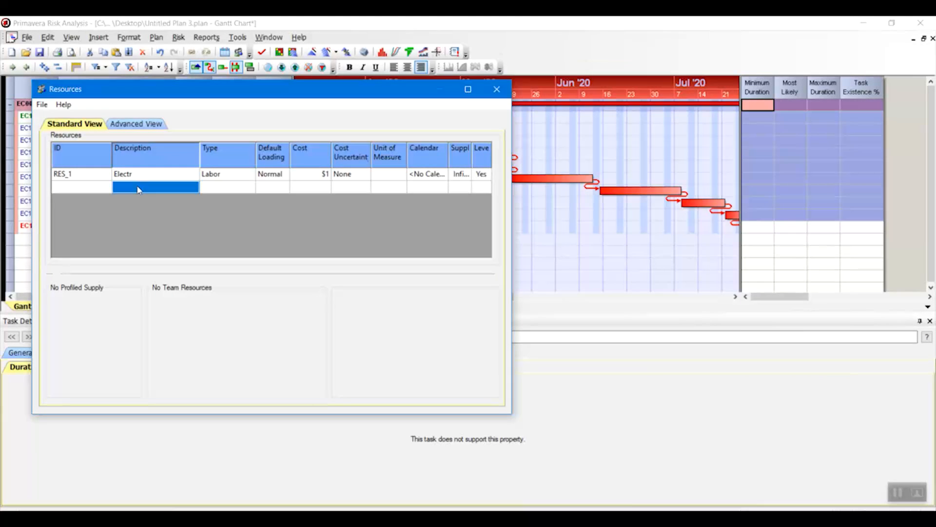
{"action": "type", "text": "Excavator"}
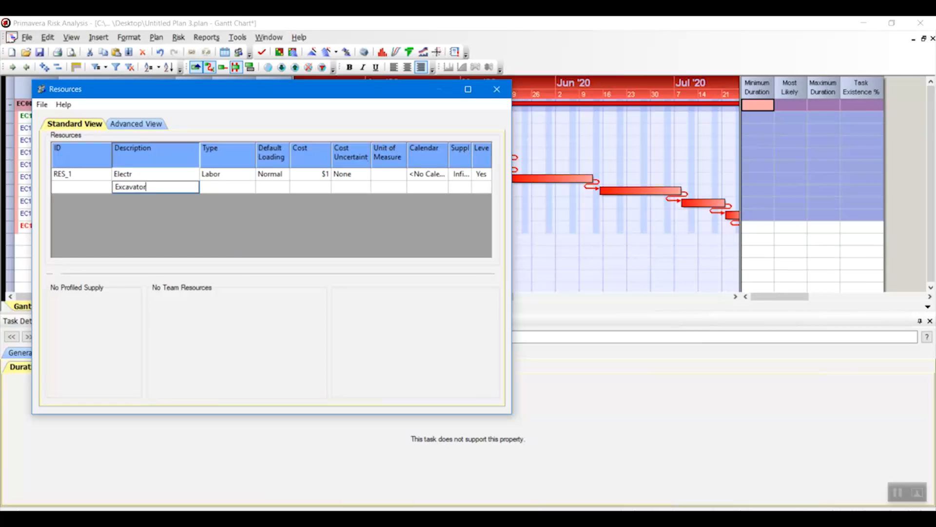
{"action": "left_click", "coordinate": [230, 187]}
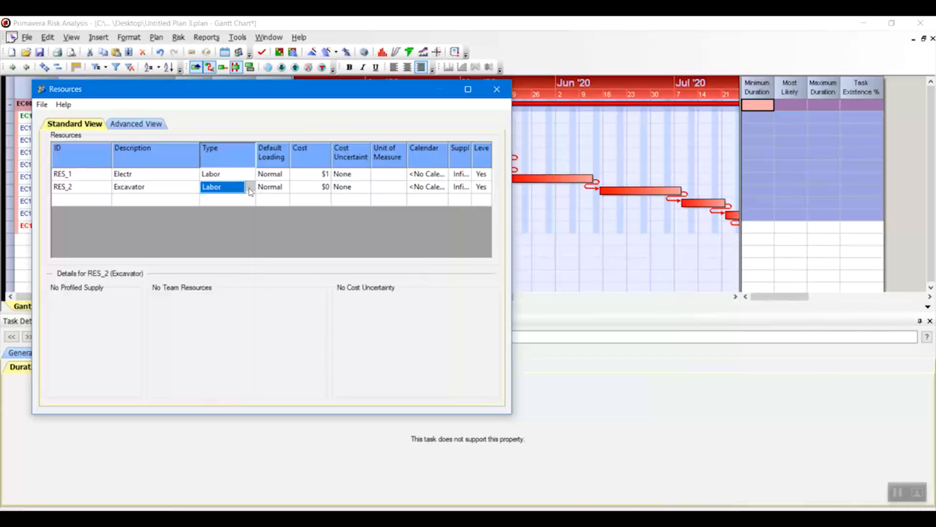
{"action": "left_click", "coordinate": [315, 192]}
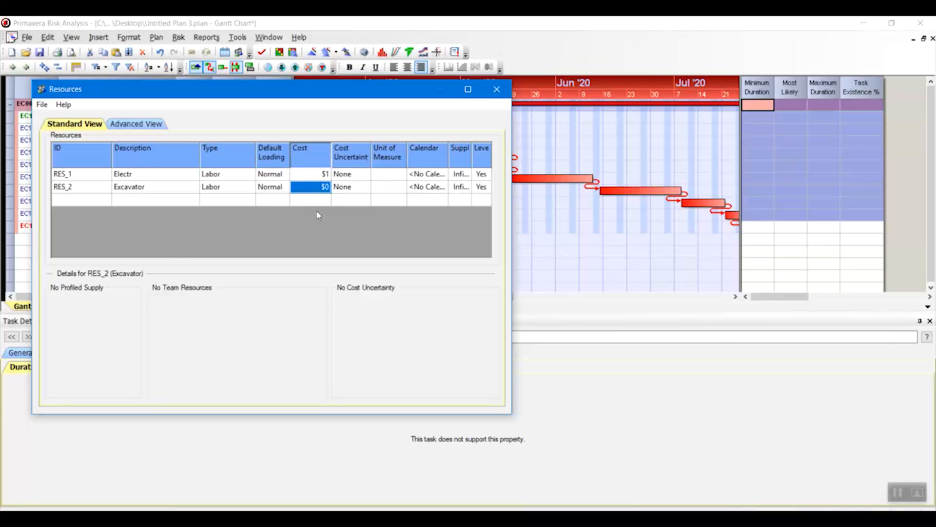
{"action": "type", "text": "1"}
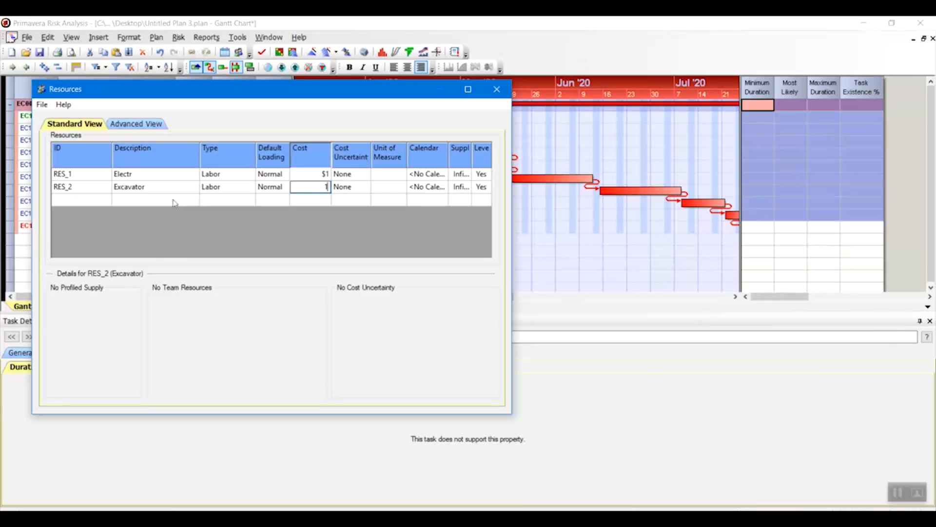
- Add a resource described as "Expenses crane" with the type Expenses and a cost of $1
{"action": "left_click", "coordinate": [174, 200]}
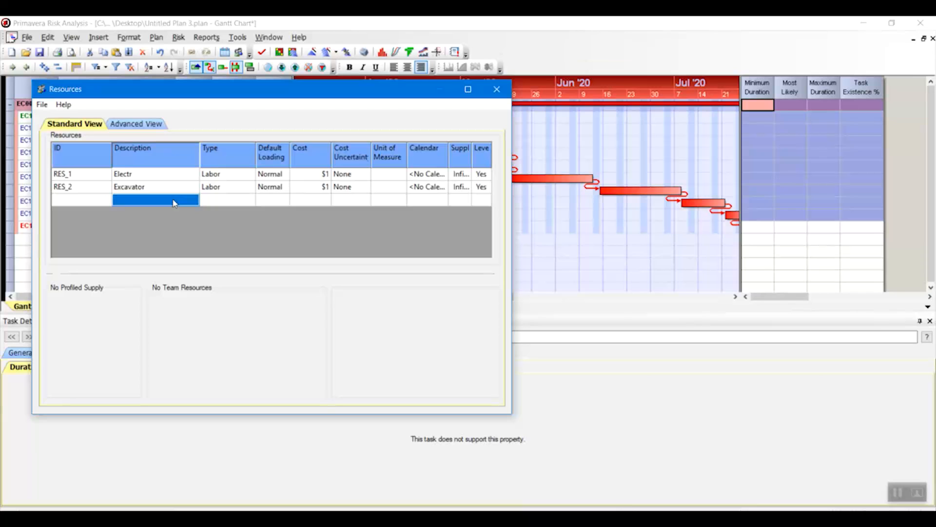
{"action": "type", "text": "Expenses crane"}
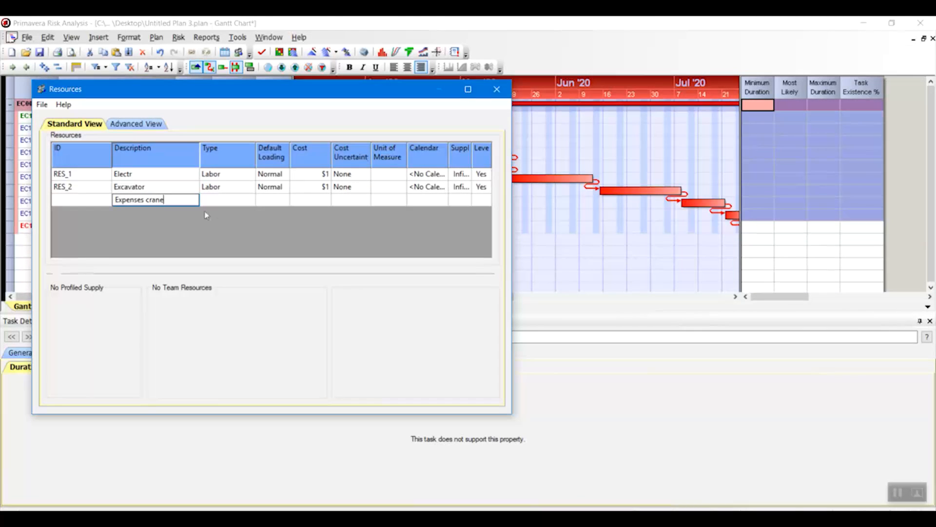
{"action": "left_click", "coordinate": [251, 199]}
{"action": "left_click", "coordinate": [249, 202]}
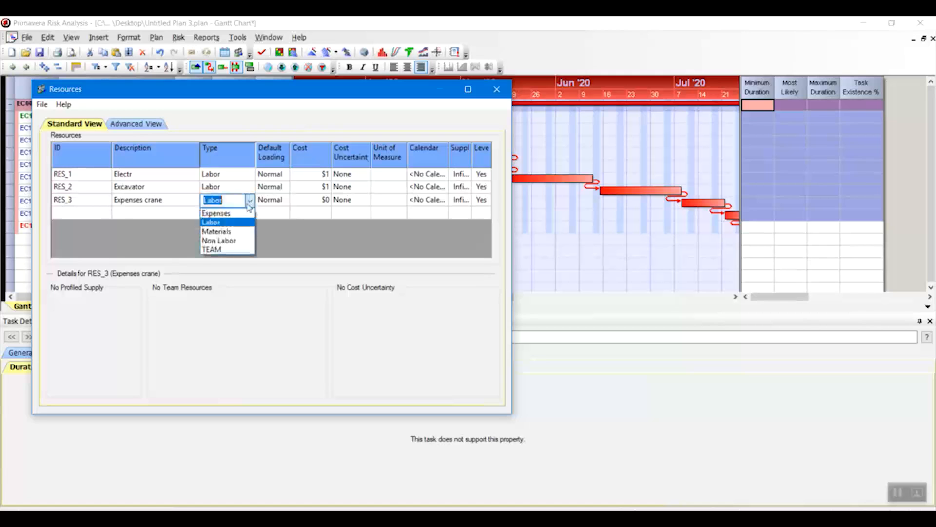
{"action": "left_click", "coordinate": [228, 213]}
{"action": "left_click", "coordinate": [310, 204]}
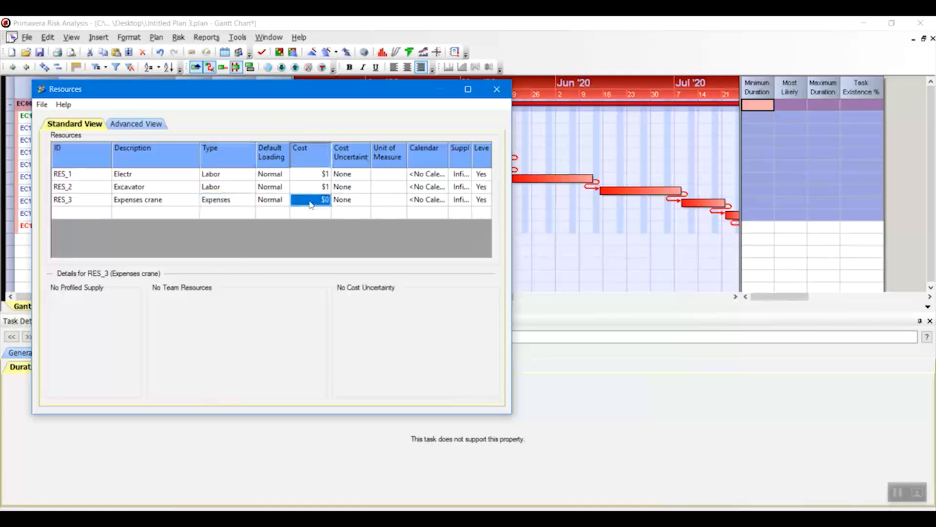
{"action": "type", "text": "1"}
- Add a Labor resource described as "Carpenter" with a cost of $1
{"action": "left_click", "coordinate": [166, 213]}
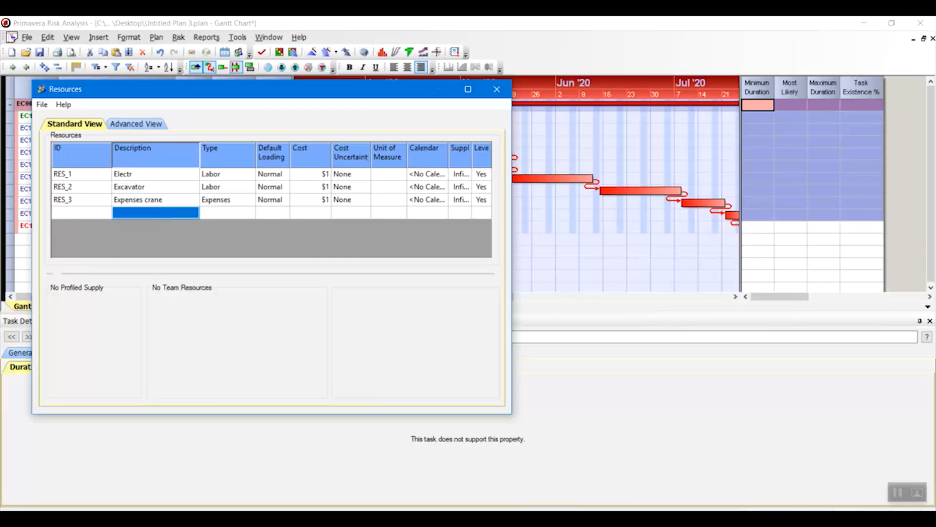
{"action": "type", "text": "Carpenter"}
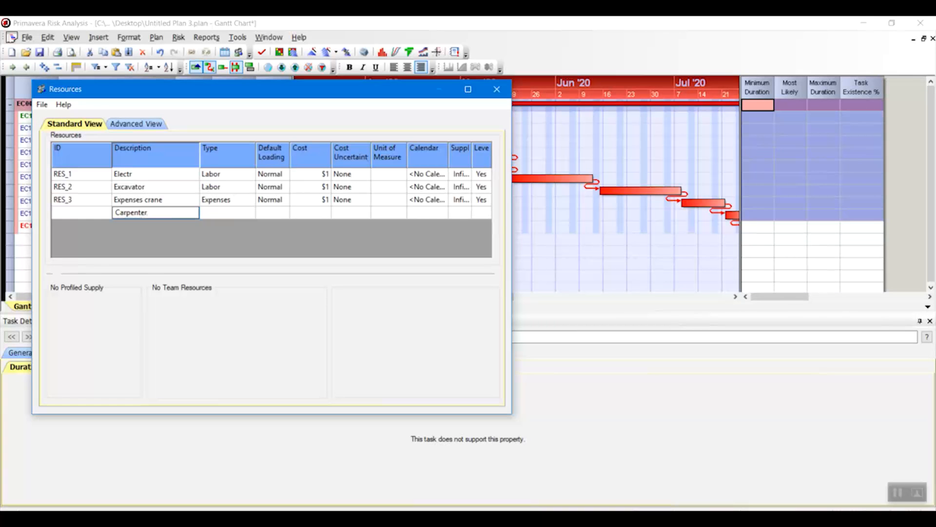
{"action": "left_click", "coordinate": [232, 215]}
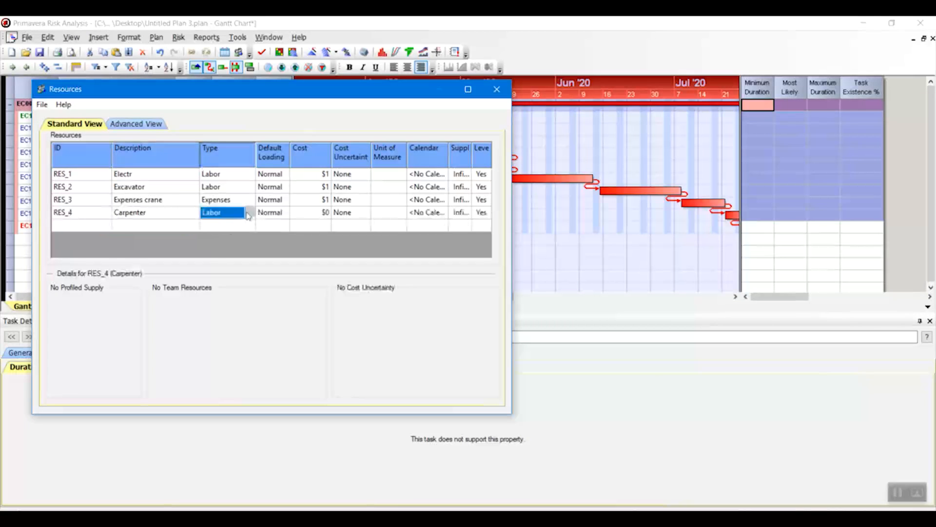
{"action": "left_click", "coordinate": [249, 213]}
{"action": "left_click", "coordinate": [281, 215]}
{"action": "left_click", "coordinate": [318, 215]}
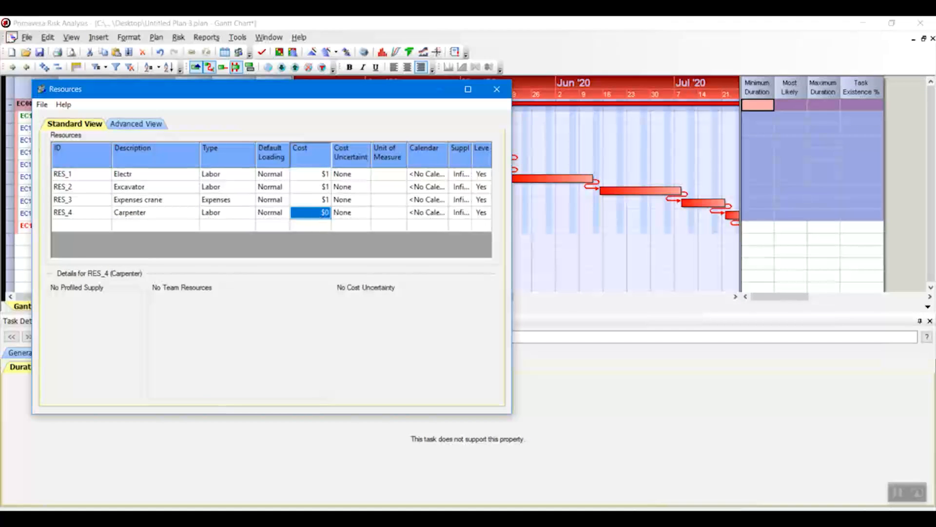
{"action": "type", "text": "1"}
- Add a Labor resource described as "General labor" with a cost of $1
{"action": "left_click", "coordinate": [136, 225]}
{"action": "type", "text": "Gnera"}
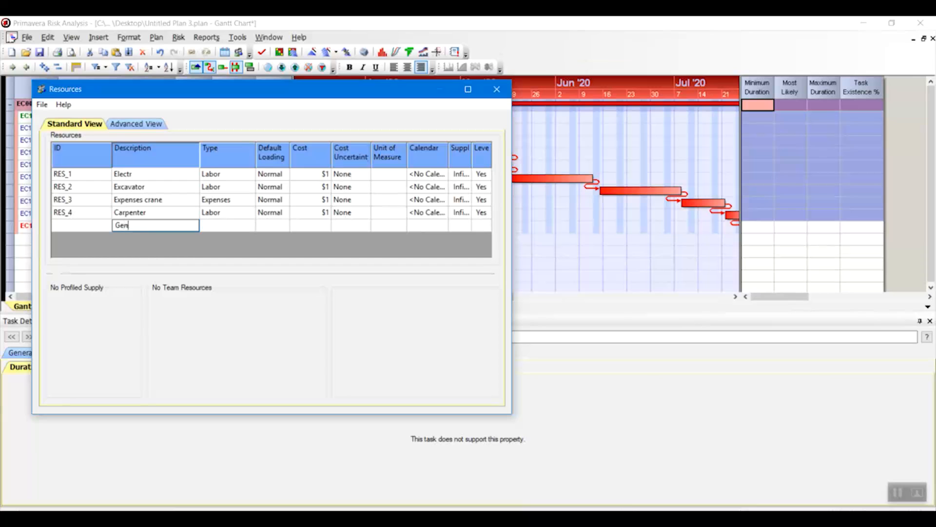
{"action": "type", "text": "eral labor"}
{"action": "left_click", "coordinate": [240, 225]}
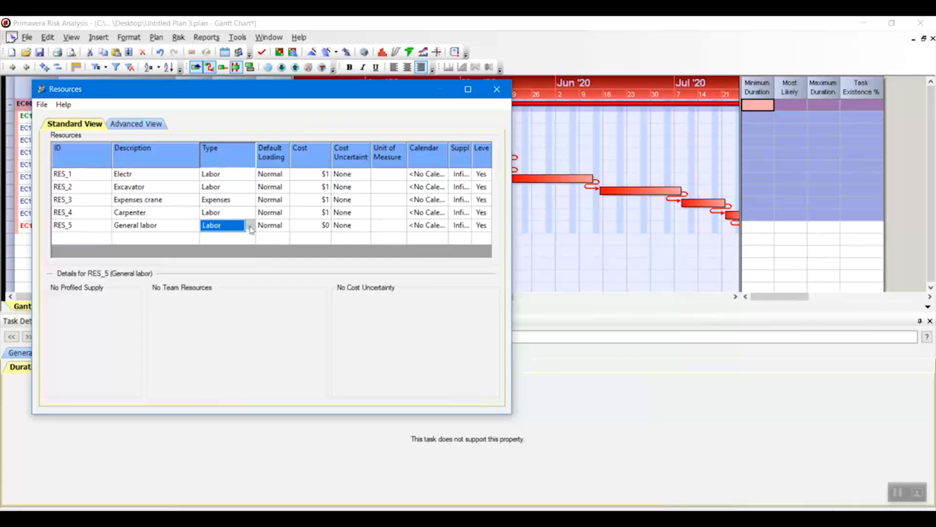
{"action": "left_click", "coordinate": [252, 227]}
{"action": "left_click", "coordinate": [319, 227]}
{"action": "left_click", "coordinate": [319, 227]}
{"action": "type", "text": "1"}
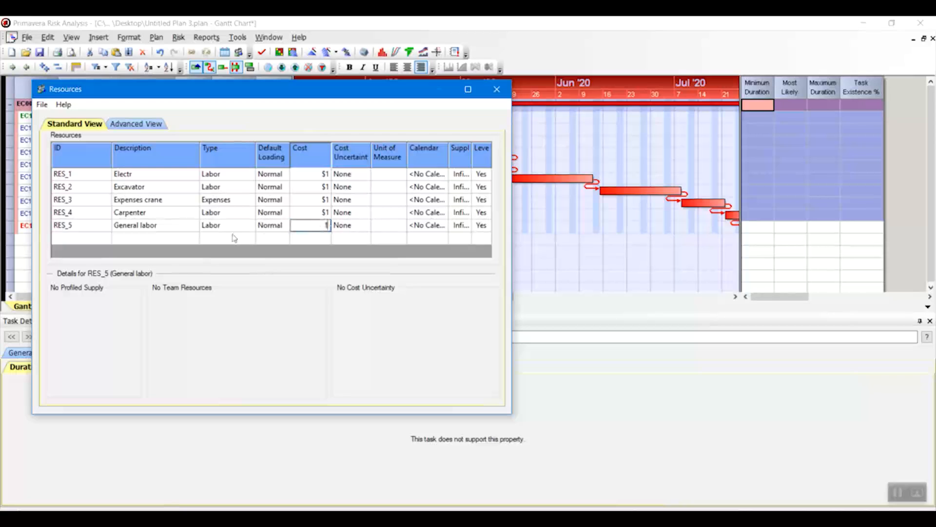
- Add a Labor resource described as "Ironworker" with a cost of $1
{"action": "left_click", "coordinate": [176, 238]}
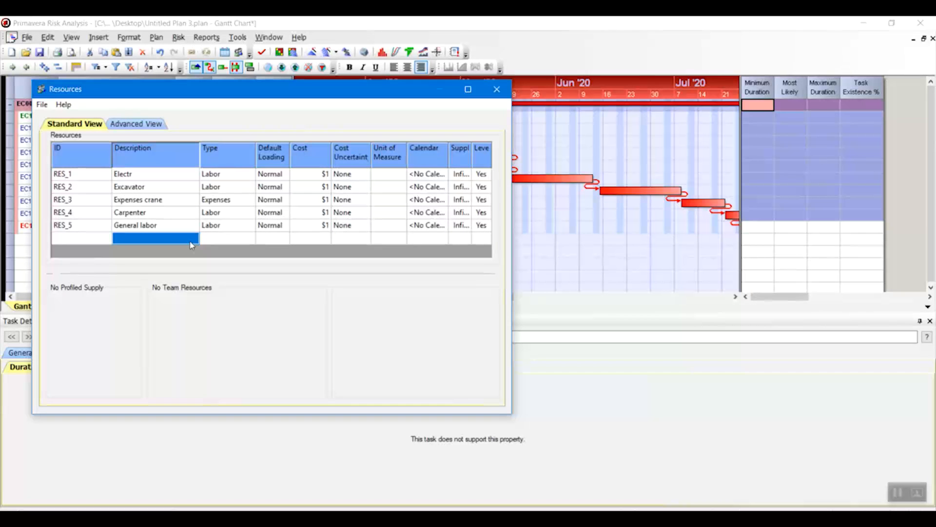
{"action": "left_click", "coordinate": [190, 241]}
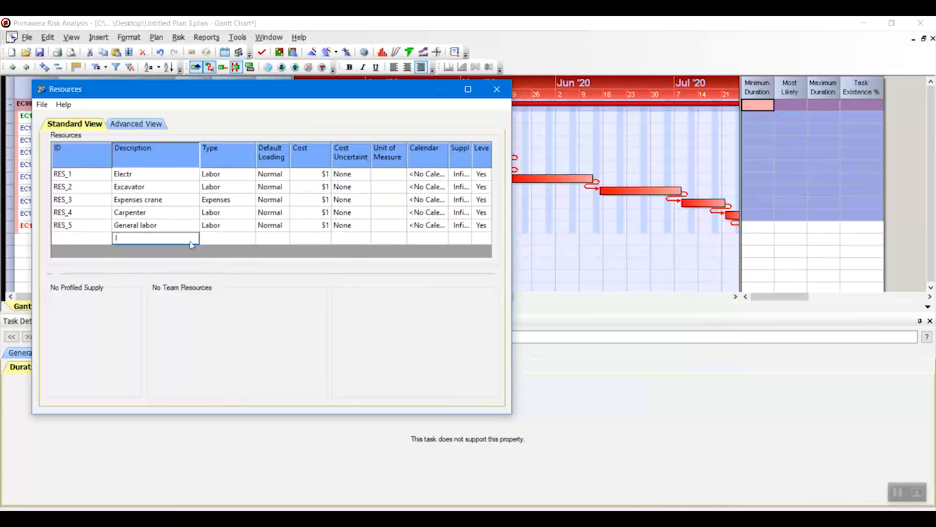
{"action": "type", "text": "Ironworker"}
{"action": "left_click", "coordinate": [230, 242]}
{"action": "left_click", "coordinate": [311, 242]}
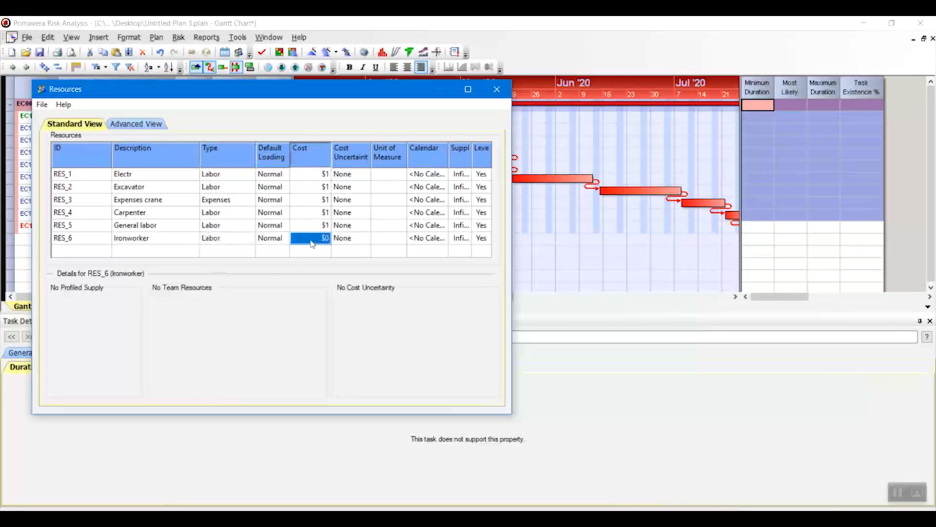
{"action": "type", "text": "1"}
- Add a Labor resource described as "Operator" with a cost of $1
{"action": "left_click", "coordinate": [163, 251]}
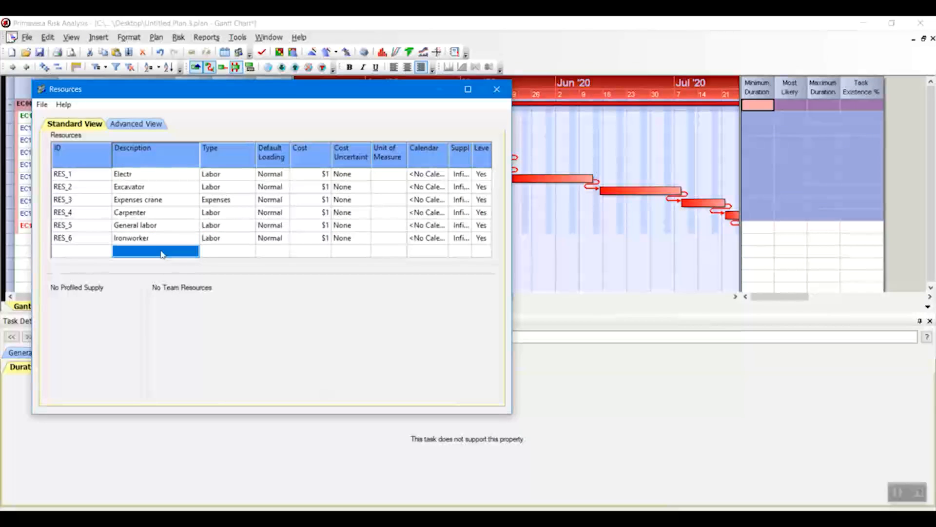
{"action": "type", "text": "Operator"}
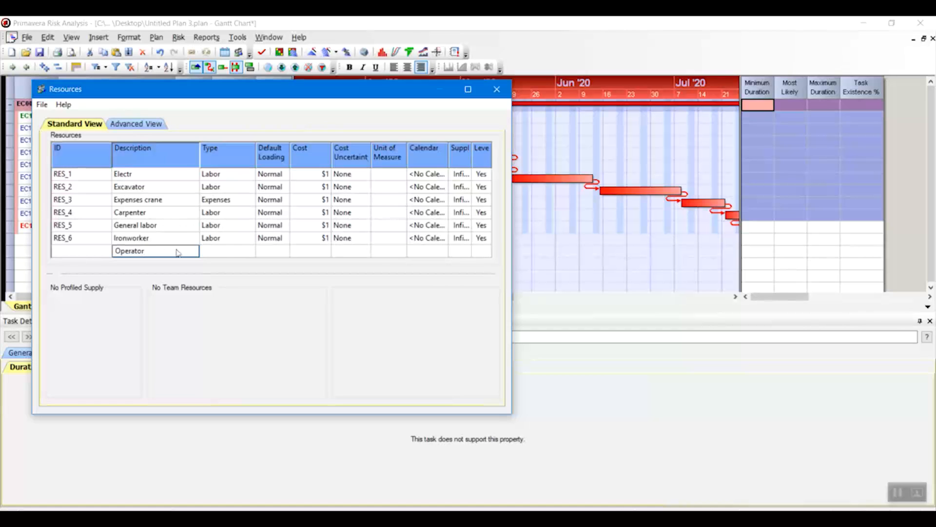
{"action": "left_click", "coordinate": [236, 251]}
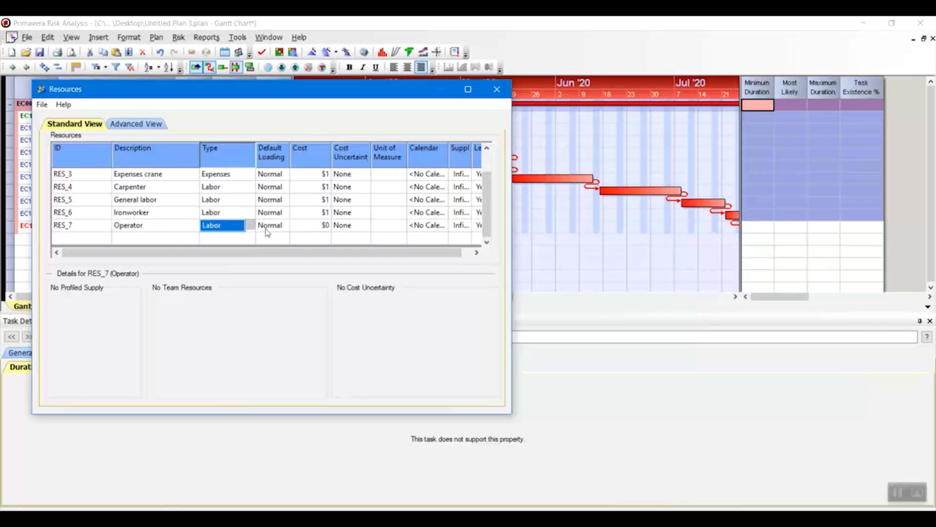
{"action": "left_click", "coordinate": [306, 228]}
{"action": "type", "text": "1"}
- Add a Labor resource described as "Plumber" with a cost of $1
{"action": "left_click", "coordinate": [163, 239]}
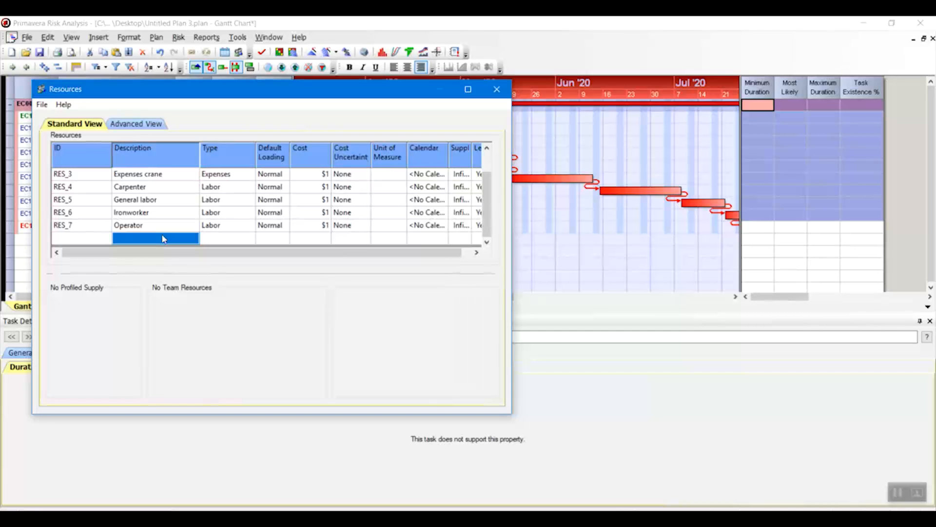
{"action": "type", "text": "Plumber"}
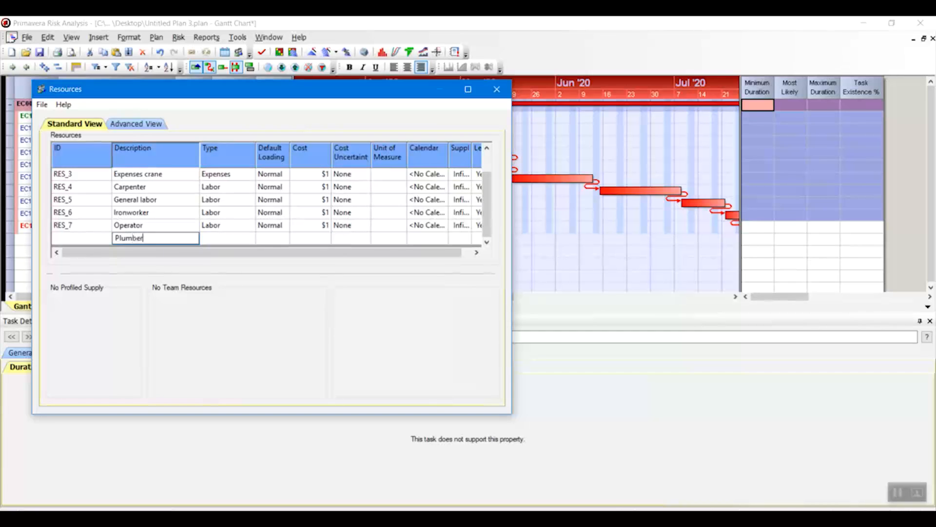
{"action": "left_click", "coordinate": [247, 239]}
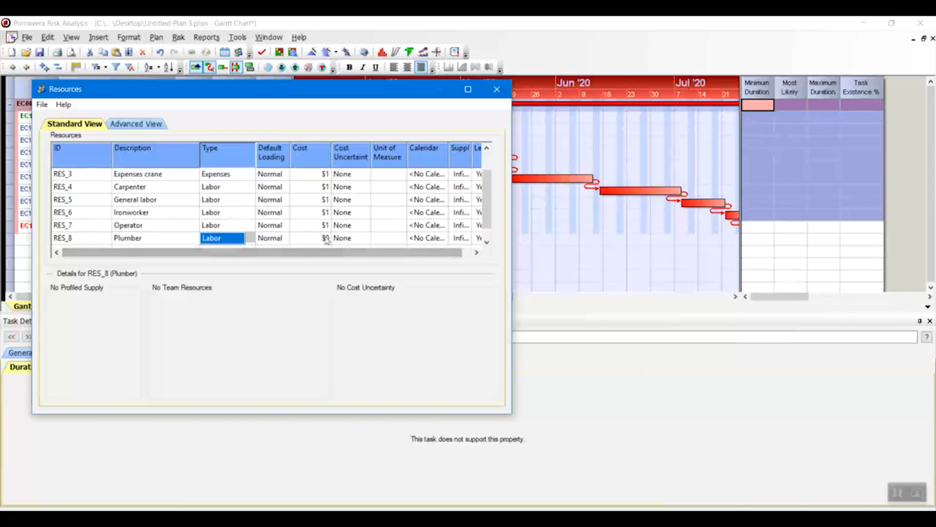
{"action": "left_click", "coordinate": [328, 240]}
{"action": "type", "text": "1"}
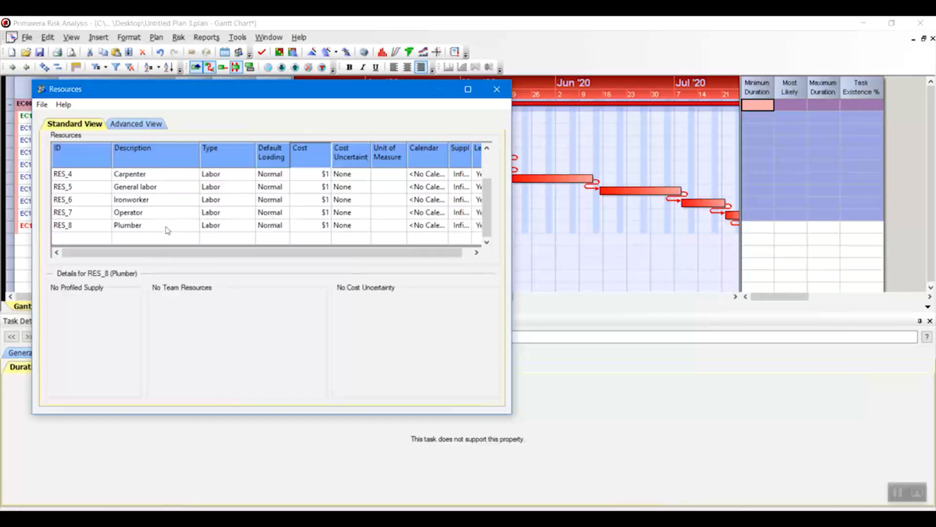
- Add a Labor resource described as "Rough carpenter" with a cost of $1
{"action": "left_click", "coordinate": [151, 239]}
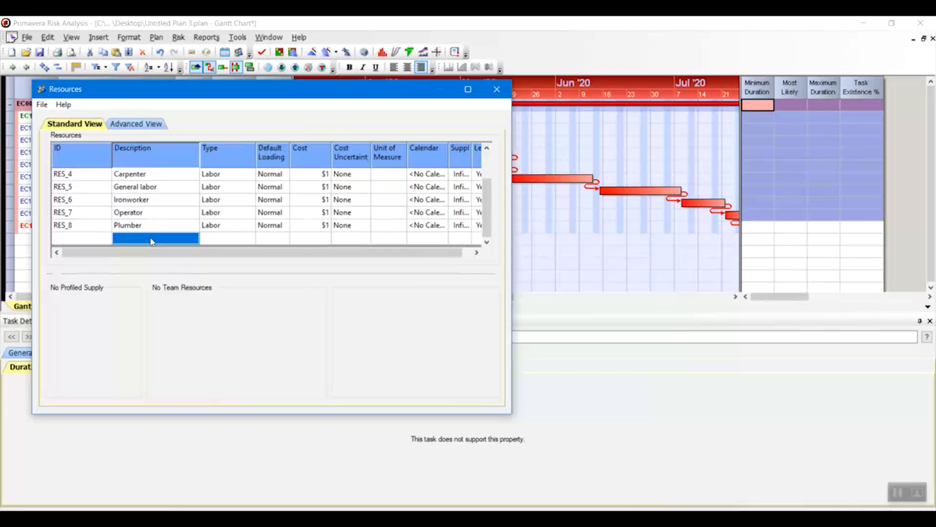
{"action": "type", "text": "Rough carpente"}
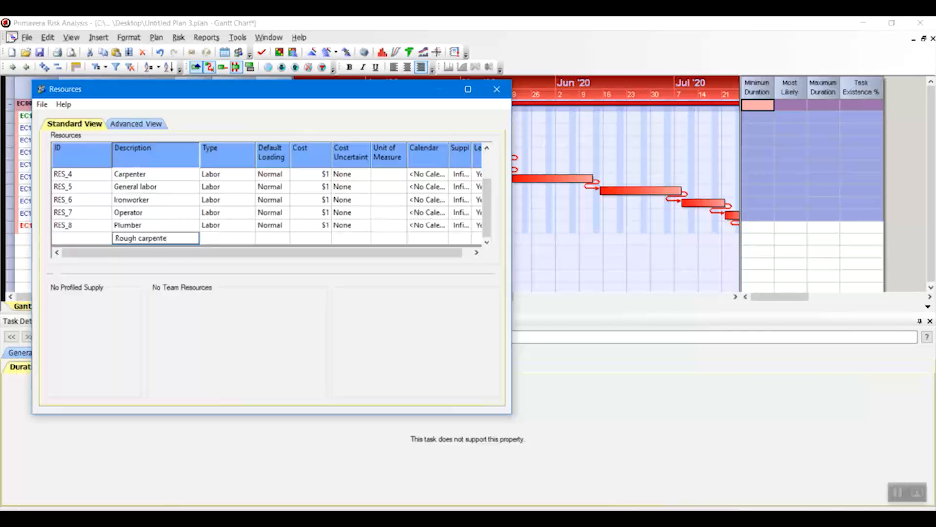
{"action": "type", "text": "r"}
{"action": "left_click", "coordinate": [230, 242]}
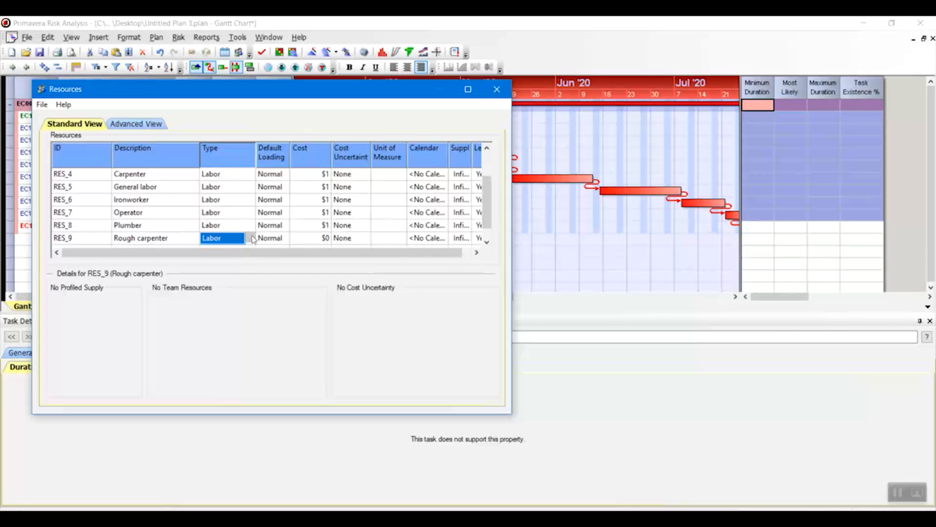
{"action": "left_click", "coordinate": [309, 242]}
{"action": "type", "text": "1"}
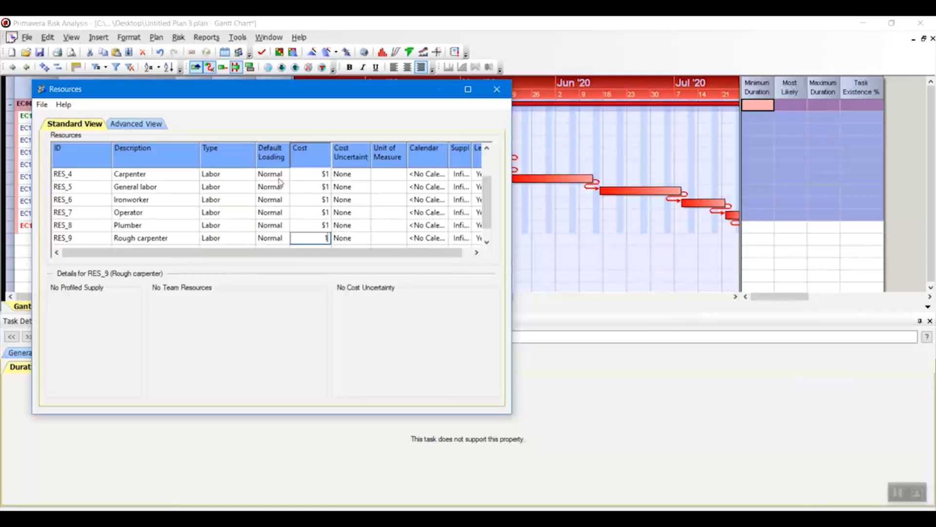
{"action": "key", "text": "Return"}
- Add a Labor resource described as "Trades" with a cost of $1 and close the resources list
{"action": "left_click", "coordinate": [139, 239]}
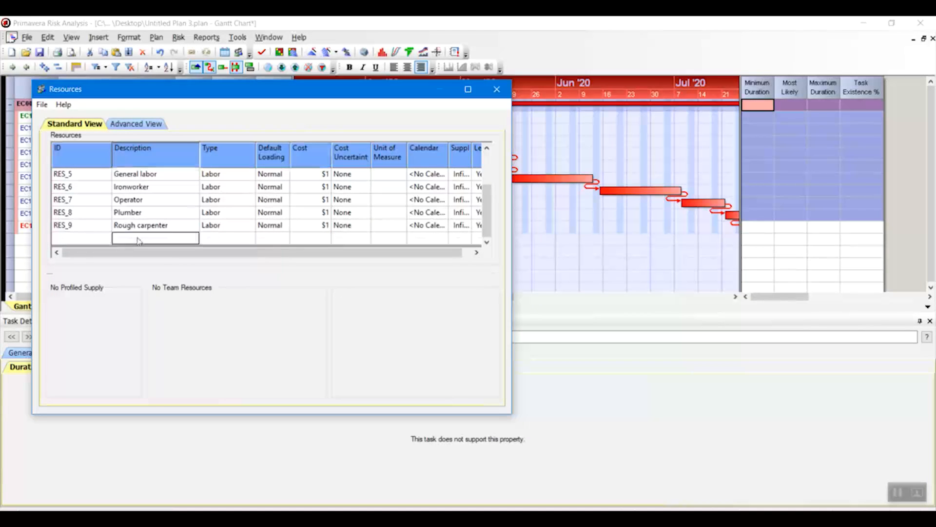
{"action": "type", "text": "Trades"}
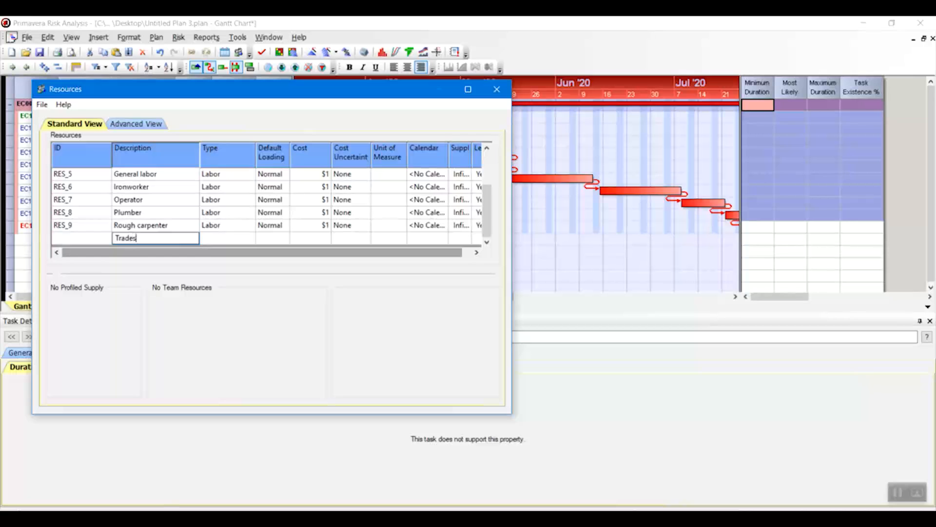
{"action": "left_click", "coordinate": [235, 238]}
{"action": "left_click", "coordinate": [249, 239]}
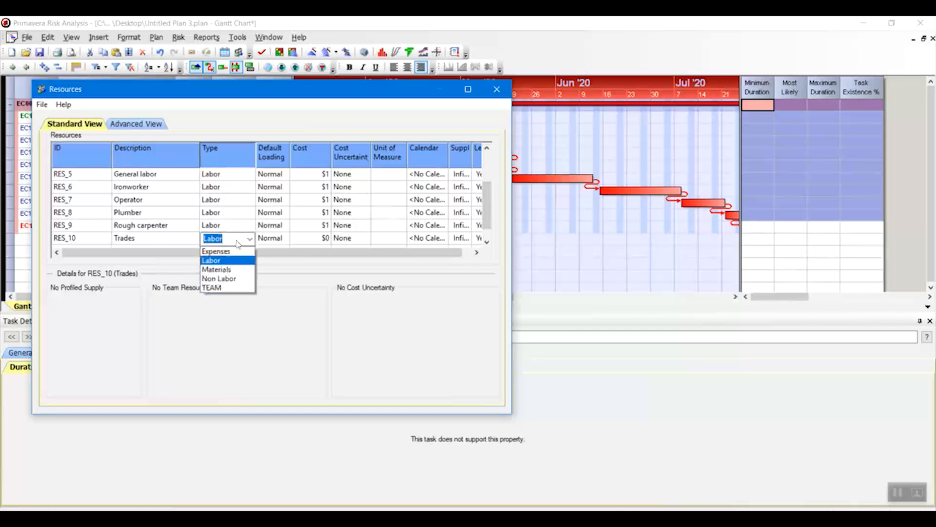
{"action": "left_click", "coordinate": [227, 262]}
{"action": "left_click", "coordinate": [327, 238]}
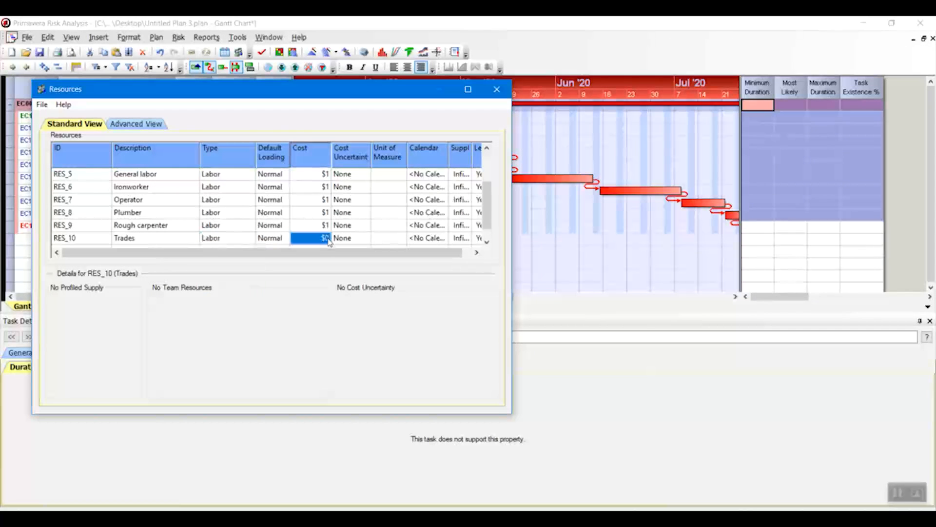
{"action": "type", "text": "1"}
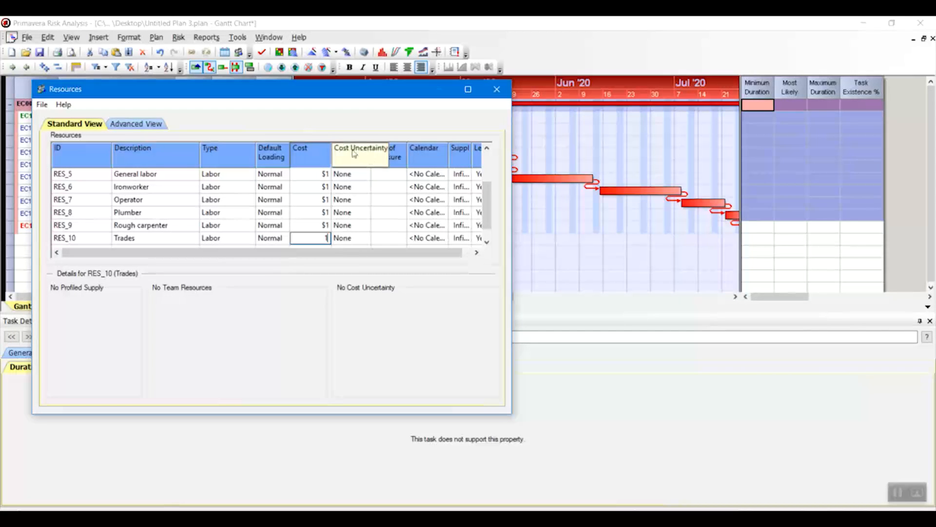
{"action": "left_click", "coordinate": [308, 213]}
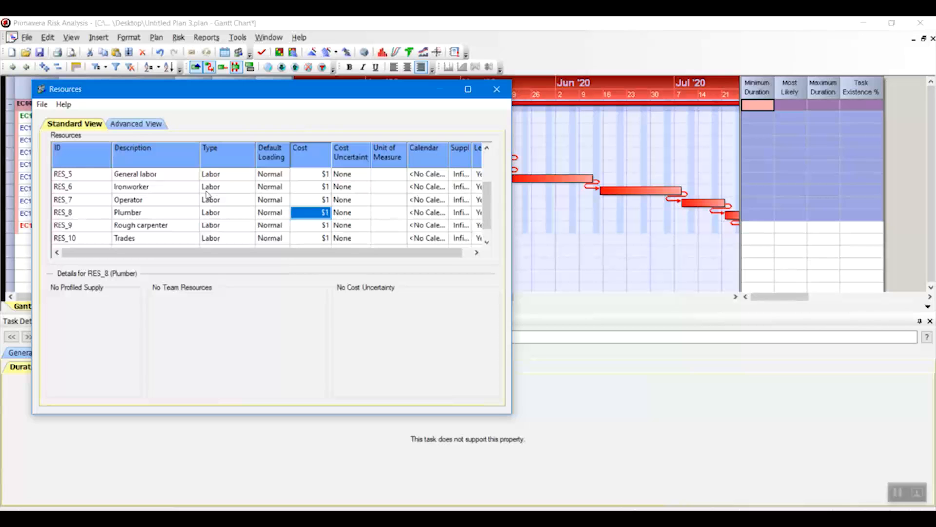
{"action": "left_click", "coordinate": [497, 89]}
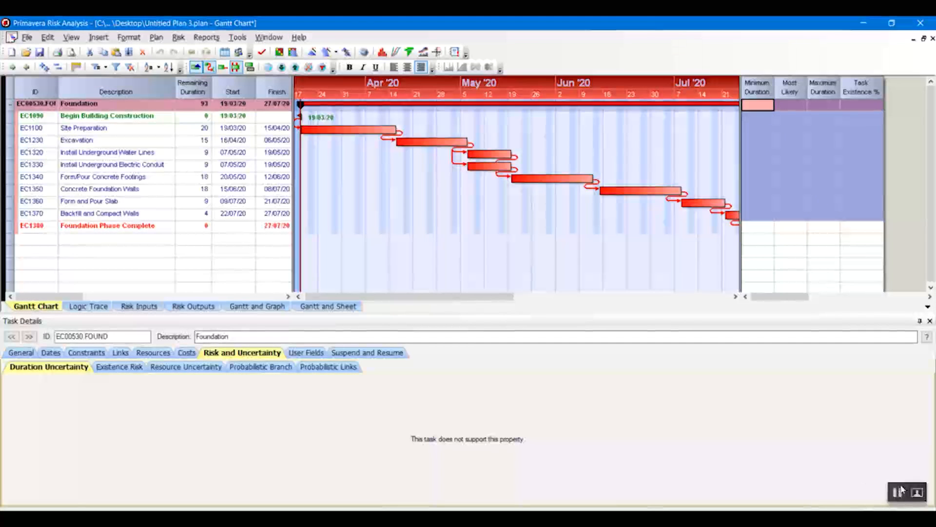
{"action": "left_click", "coordinate": [898, 492]}
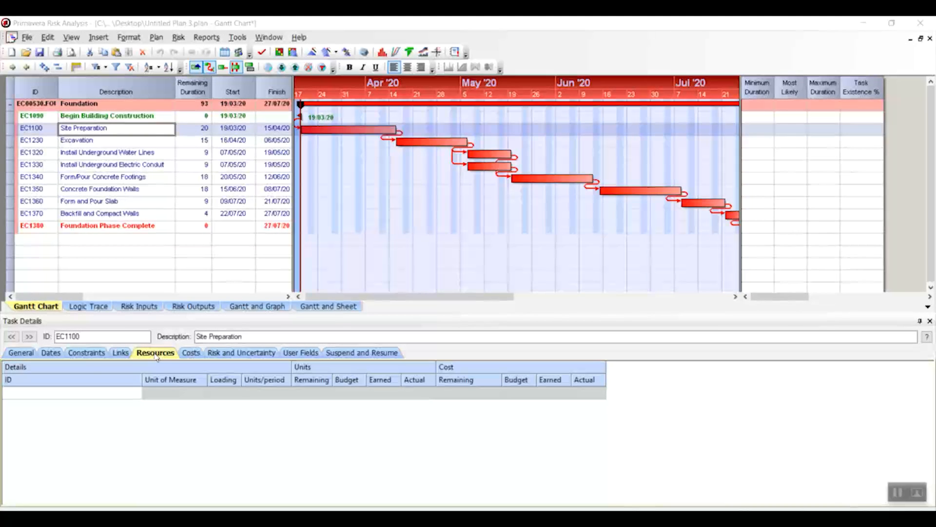
- Assign the Excavator resource to the Site Preparation task and set its remaining units to 15625
{"action": "left_click", "coordinate": [69, 395]}
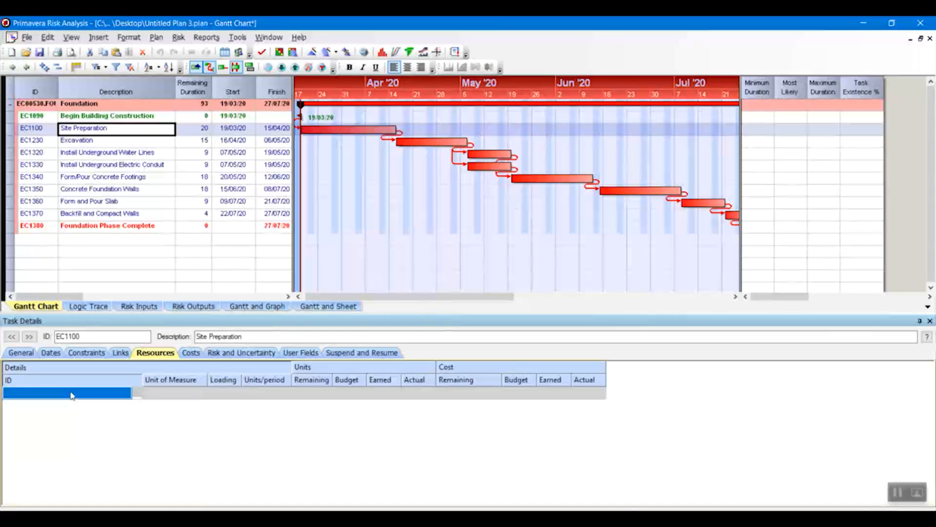
{"action": "left_click", "coordinate": [126, 398]}
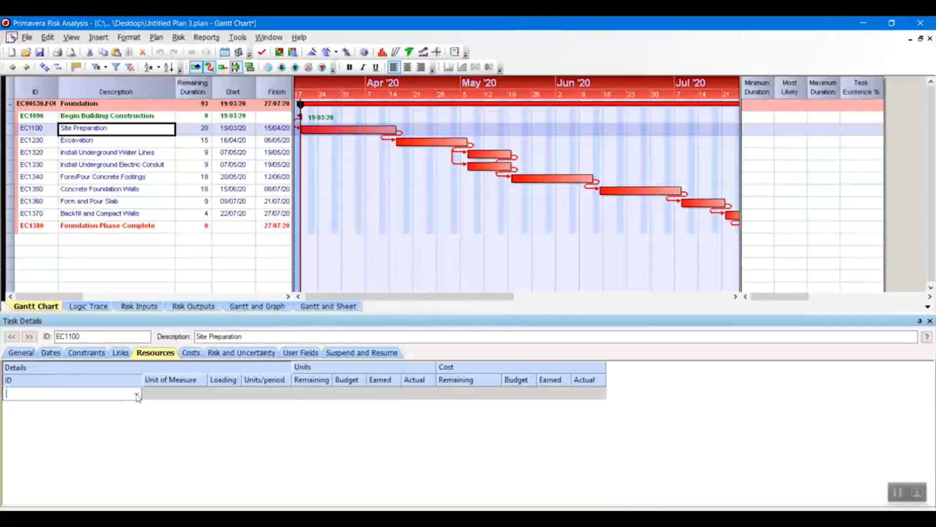
{"action": "left_click", "coordinate": [136, 394]}
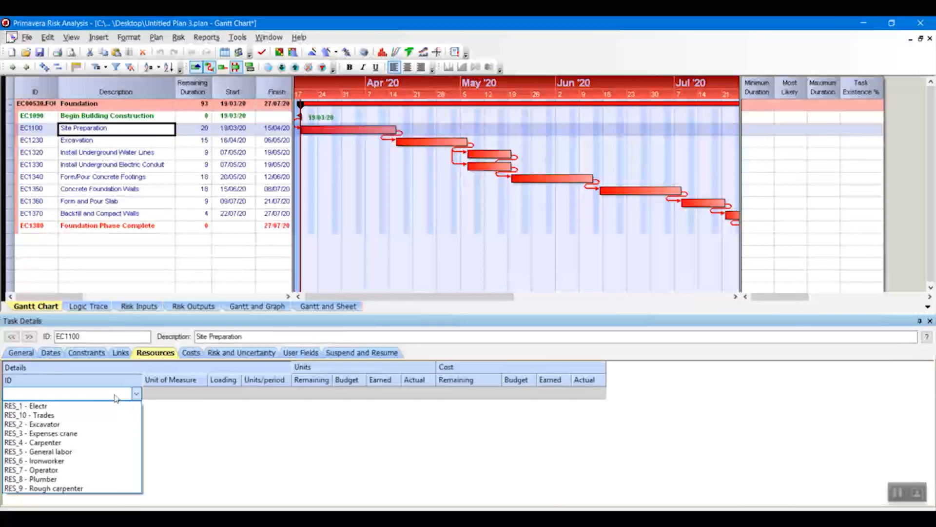
{"action": "left_click", "coordinate": [68, 424]}
{"action": "left_click", "coordinate": [186, 407]}
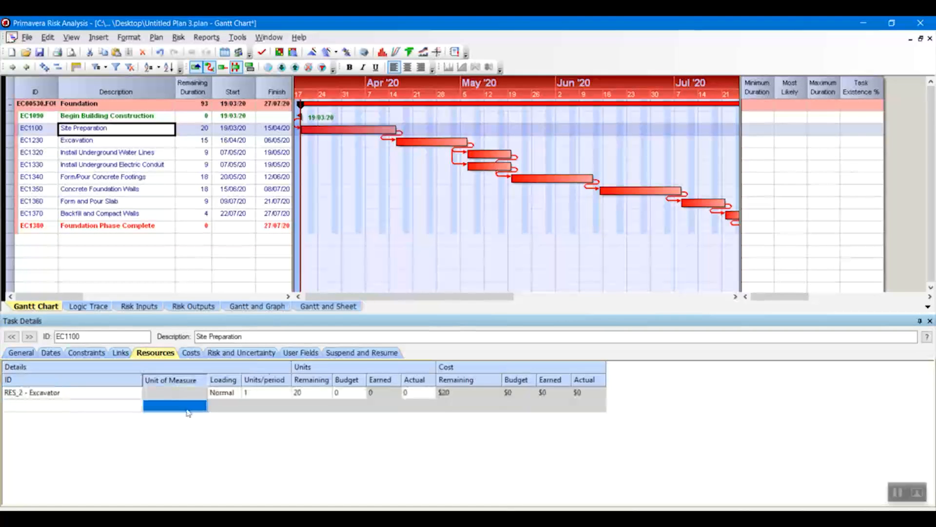
{"action": "left_click", "coordinate": [170, 395]}
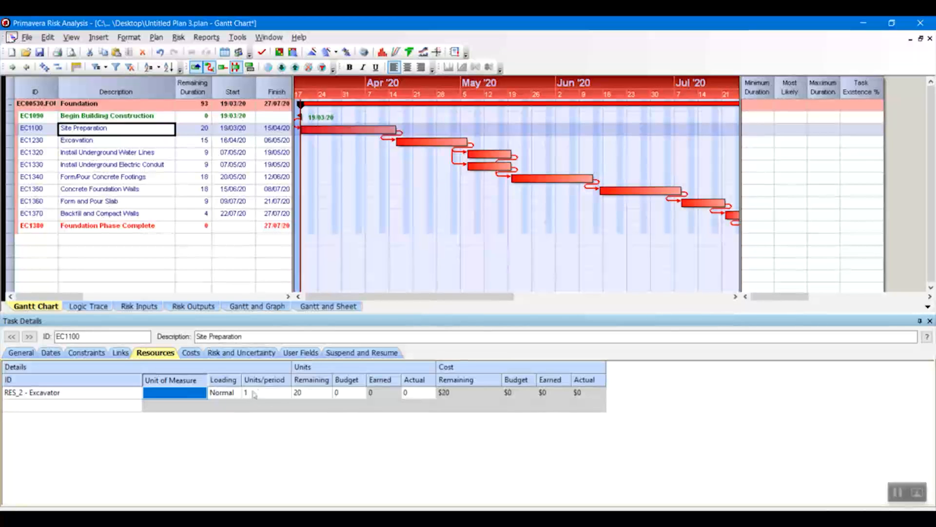
{"action": "left_click", "coordinate": [308, 397]}
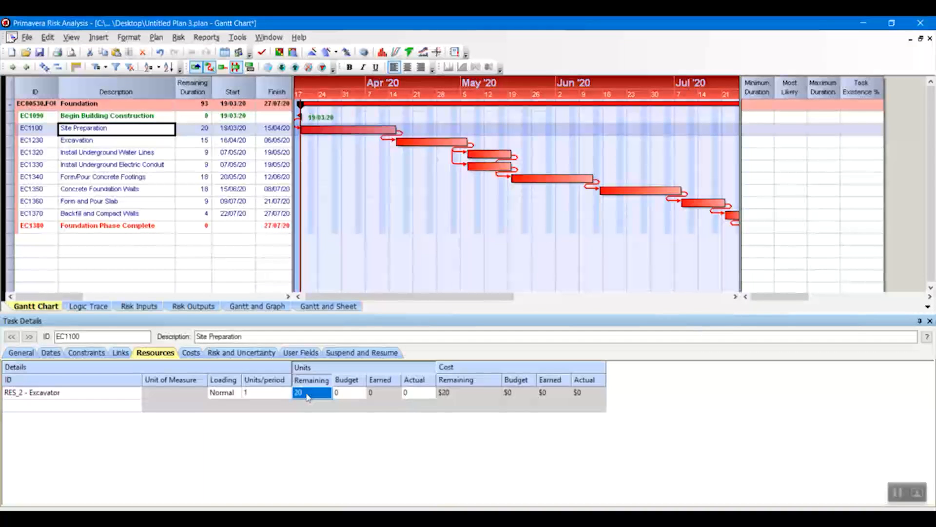
{"action": "type", "text": "15625"}
{"action": "key", "text": "Return"}
- Assign the Excavator resource to the Excavation task with 8500 remaining units
{"action": "left_click", "coordinate": [92, 143]}
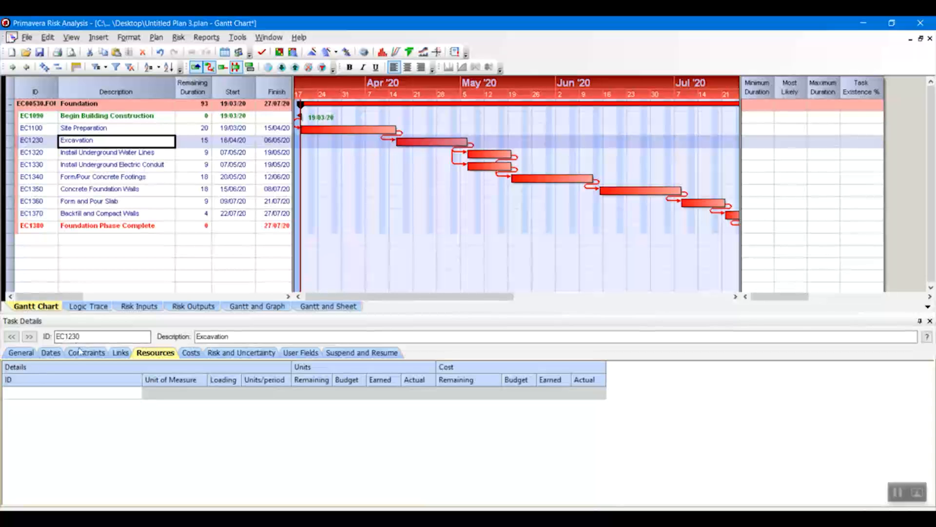
{"action": "left_click", "coordinate": [140, 394]}
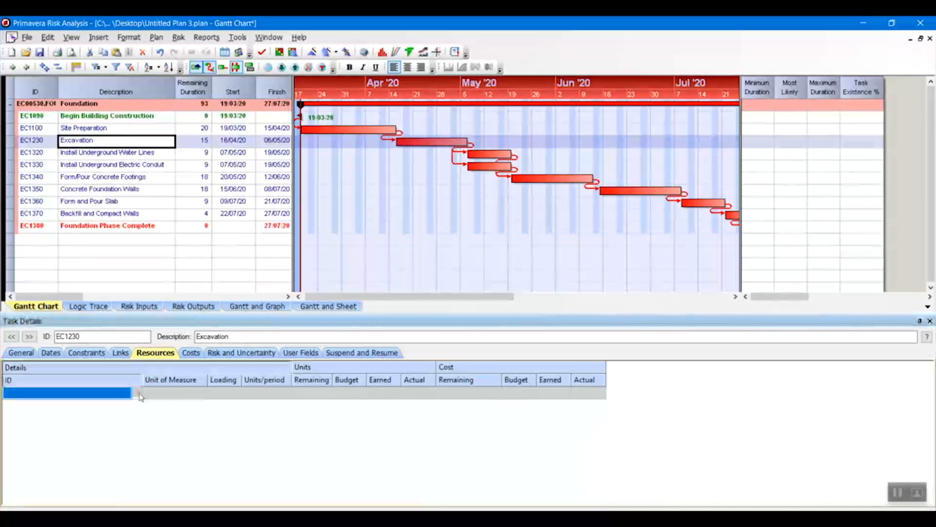
{"action": "left_click", "coordinate": [136, 393]}
{"action": "left_click", "coordinate": [67, 425]}
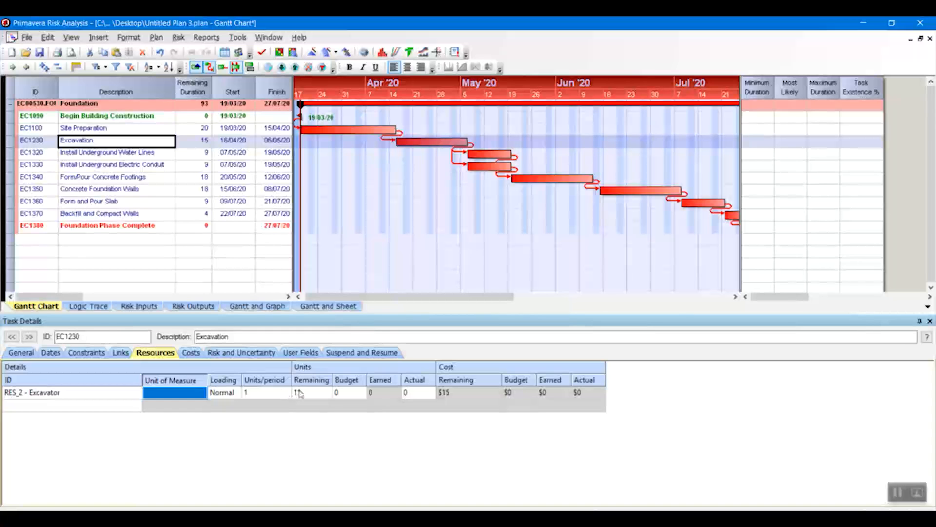
{"action": "left_click", "coordinate": [300, 393]}
{"action": "type", "text": "8"}
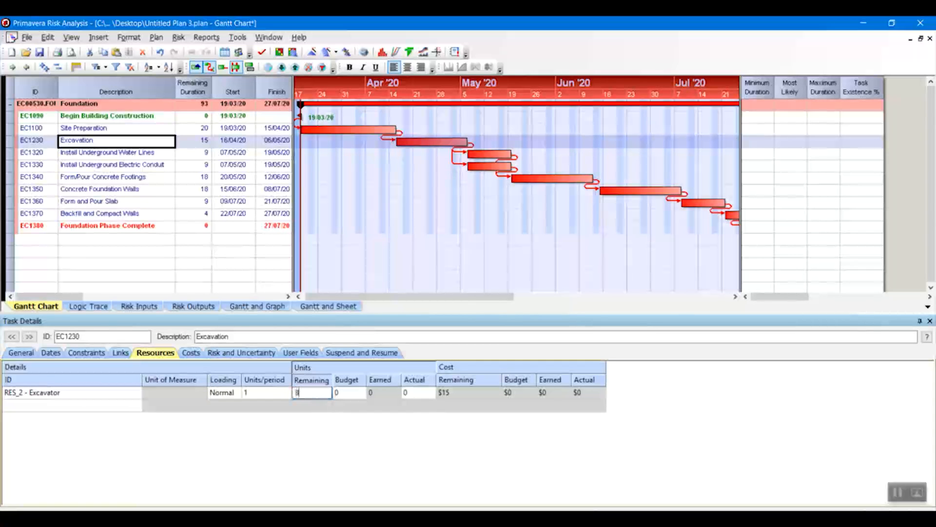
{"action": "type", "text": "500"}
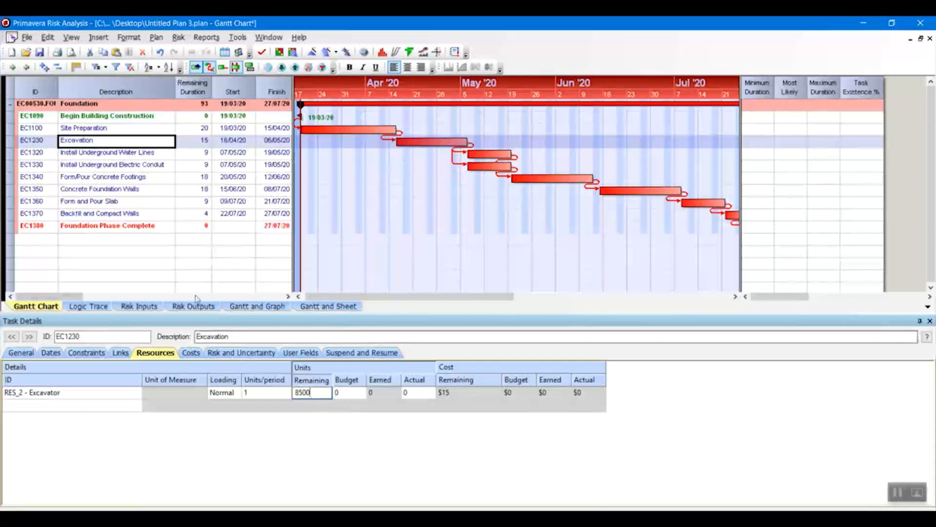
{"action": "left_click", "coordinate": [193, 238]}
{"action": "left_click", "coordinate": [98, 143]}
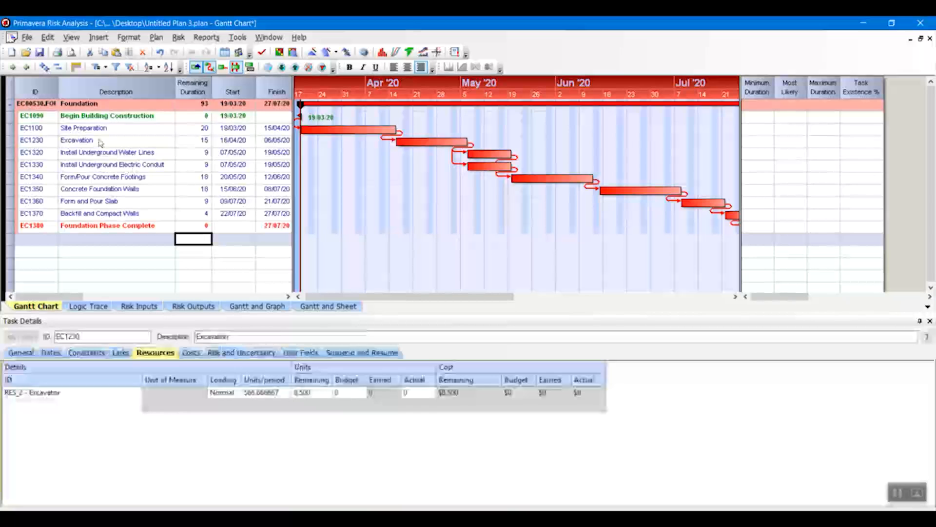
- Assign the Plumber resource to the Install Underground Water Lines task with 5000 remaining units
{"action": "left_click", "coordinate": [96, 154]}
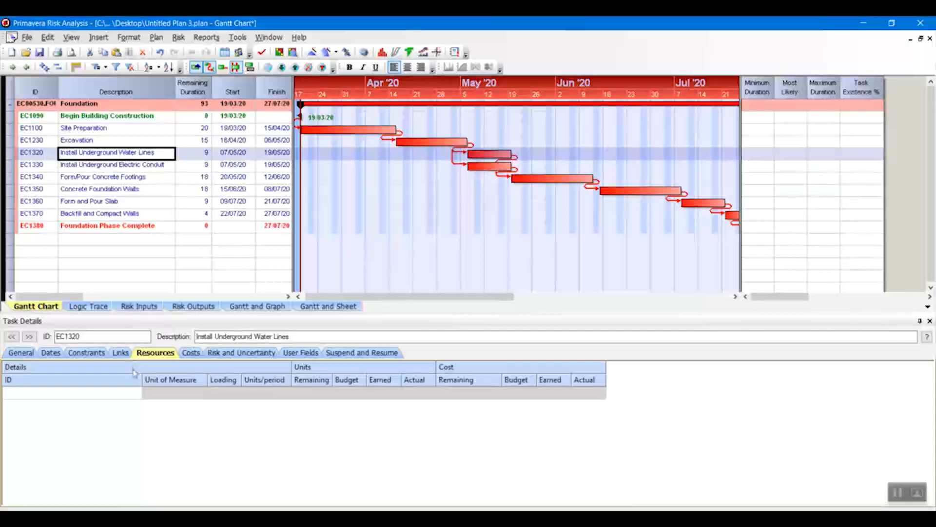
{"action": "left_click", "coordinate": [137, 394]}
{"action": "left_click", "coordinate": [138, 396]}
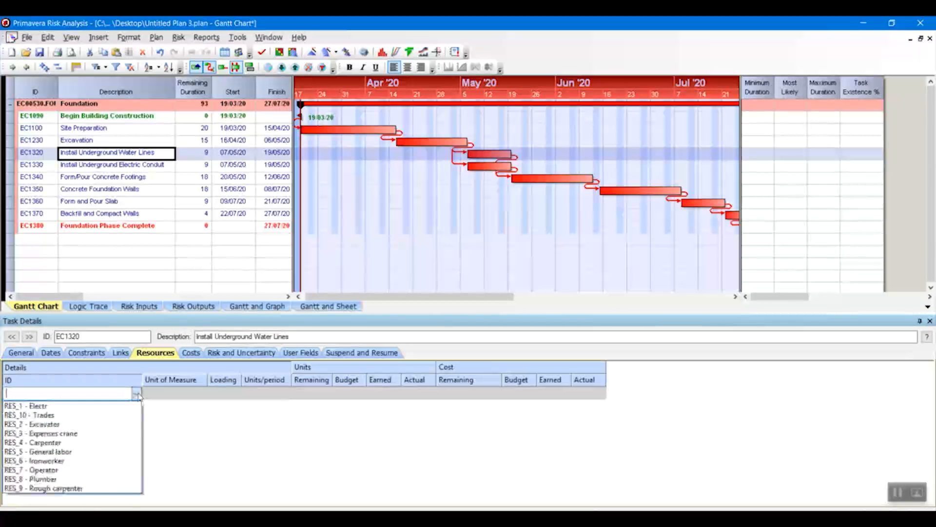
{"action": "left_click", "coordinate": [68, 479]}
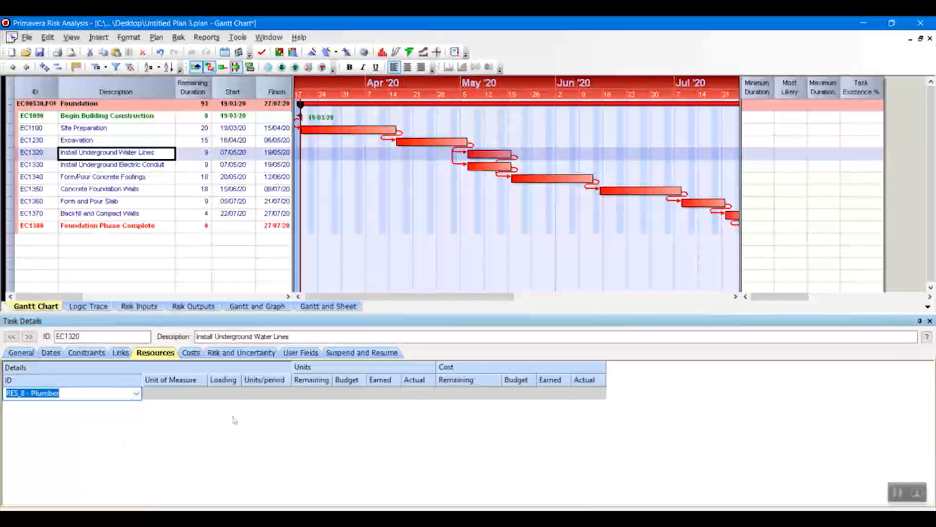
{"action": "left_click", "coordinate": [315, 394]}
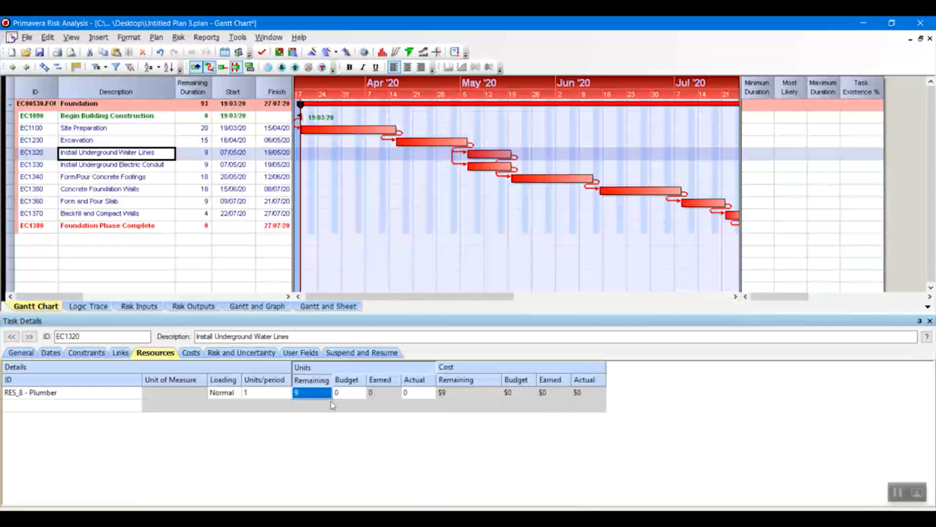
{"action": "type", "text": "5000"}
{"action": "key", "text": "Return"}
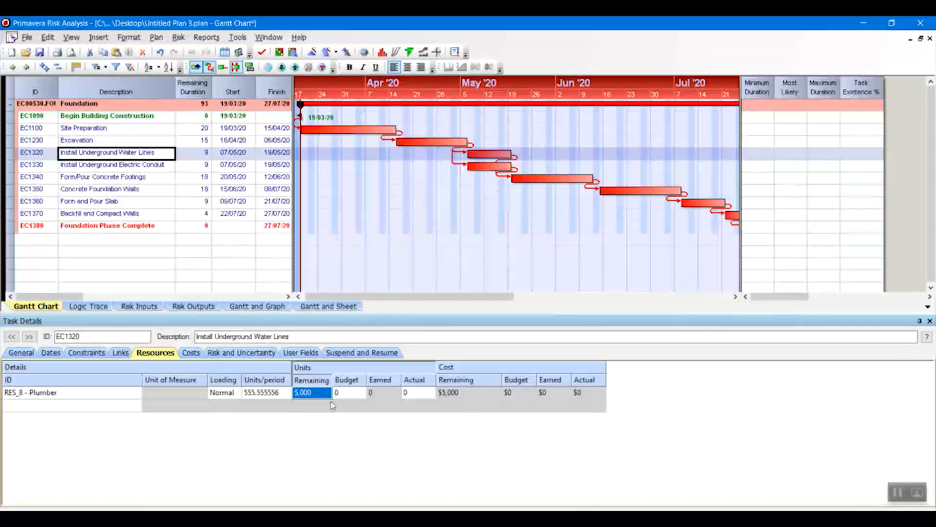
- Assign the Electr resource to the Install Underground Electric Conduit task with 4,000 remaining units
{"action": "left_click", "coordinate": [87, 167]}
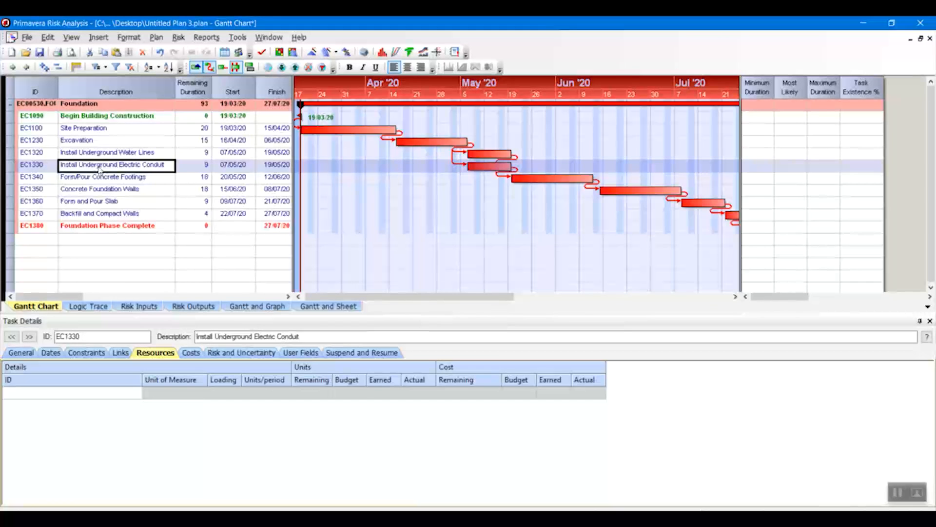
{"action": "left_click", "coordinate": [130, 393]}
{"action": "left_click", "coordinate": [137, 393]}
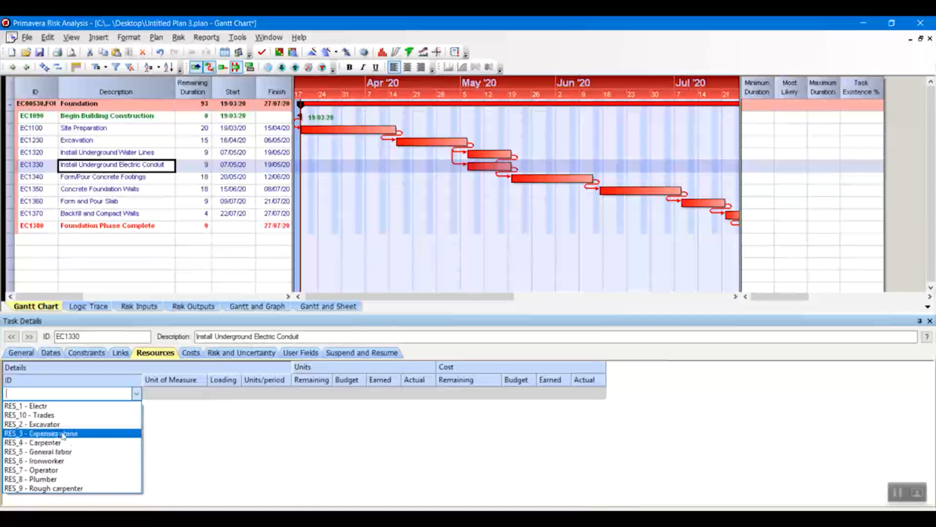
{"action": "left_click", "coordinate": [29, 405]}
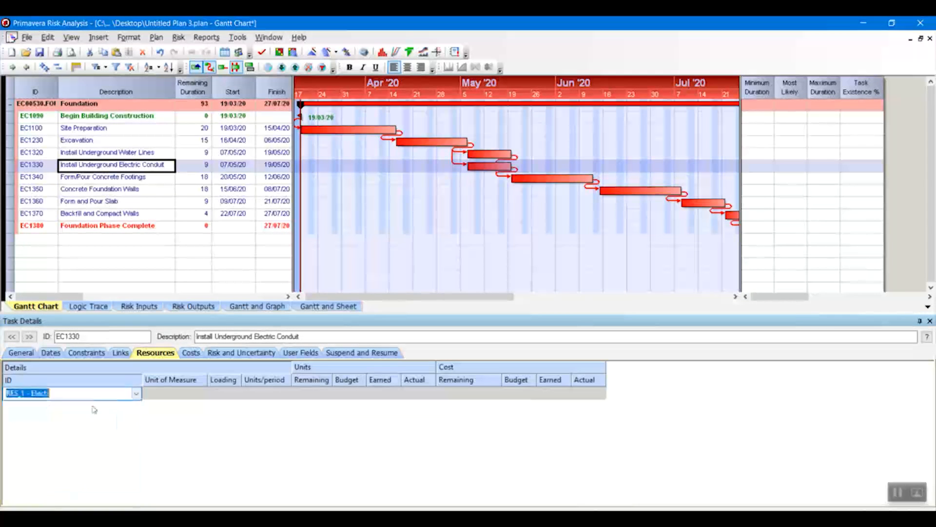
{"action": "left_click", "coordinate": [312, 394]}
{"action": "type", "text": "4"}
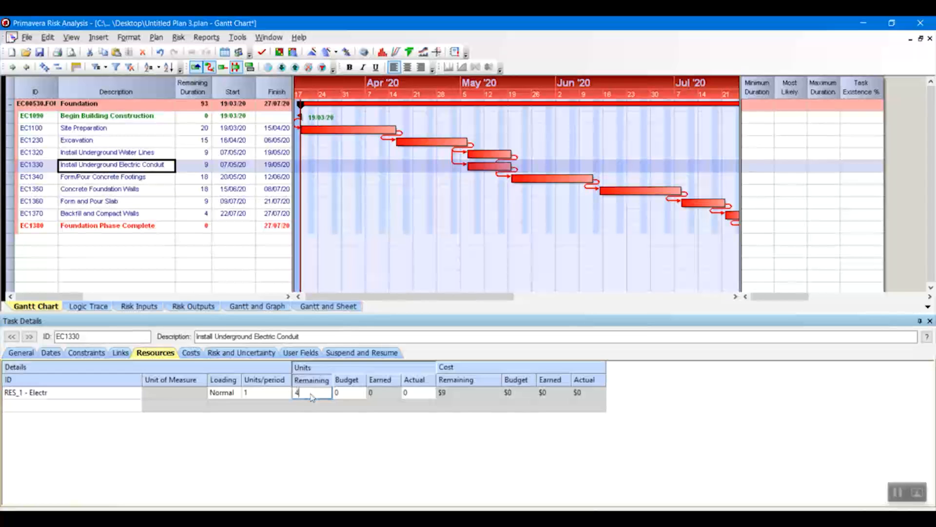
{"action": "type", "text": ",00000"}
{"action": "key", "text": "Return"}
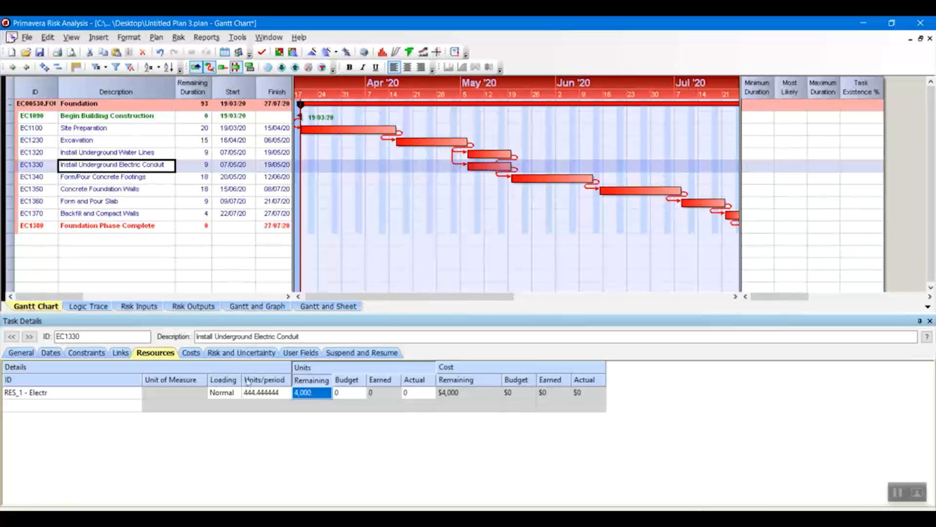
- Assign the Ironworker resource to the Form/Pour Concrete Footings task with 6,000 remaining units
{"action": "left_click", "coordinate": [85, 180]}
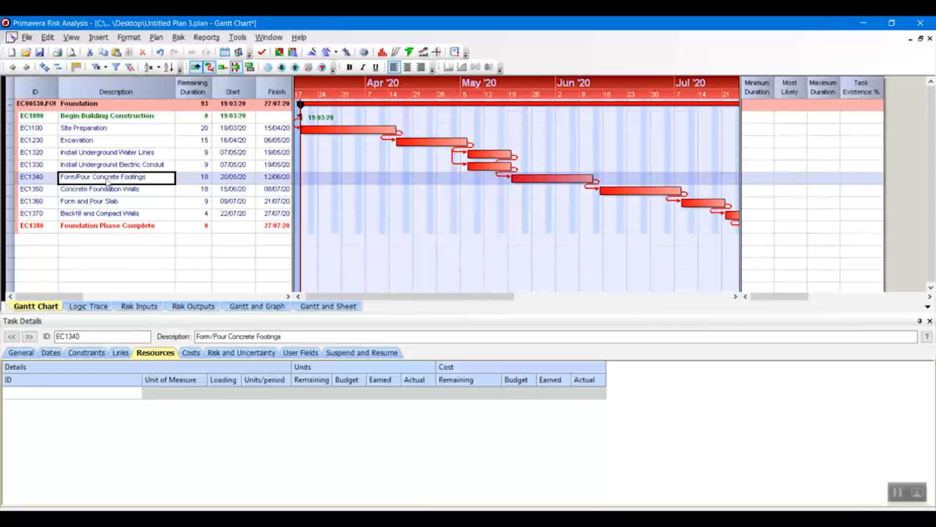
{"action": "left_click", "coordinate": [137, 395]}
{"action": "left_click", "coordinate": [136, 393]}
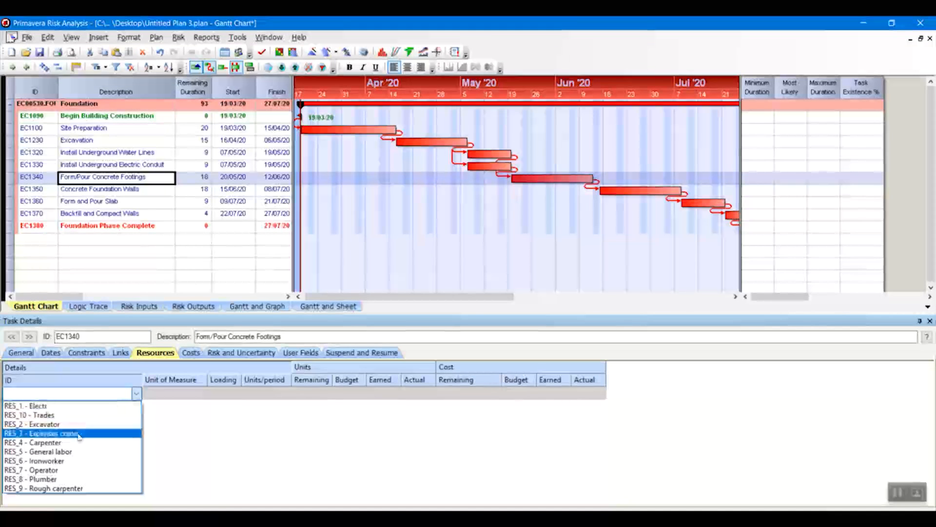
{"action": "left_click", "coordinate": [68, 461]}
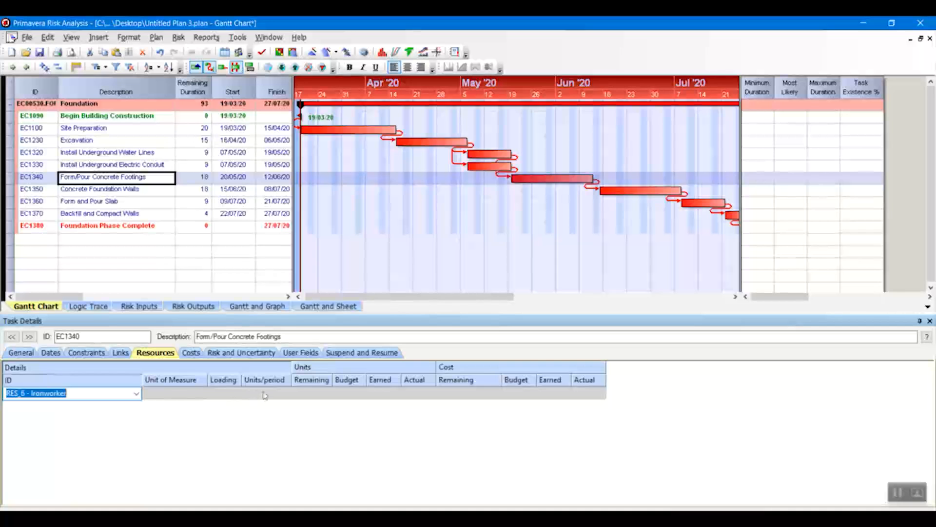
{"action": "left_click", "coordinate": [306, 393]}
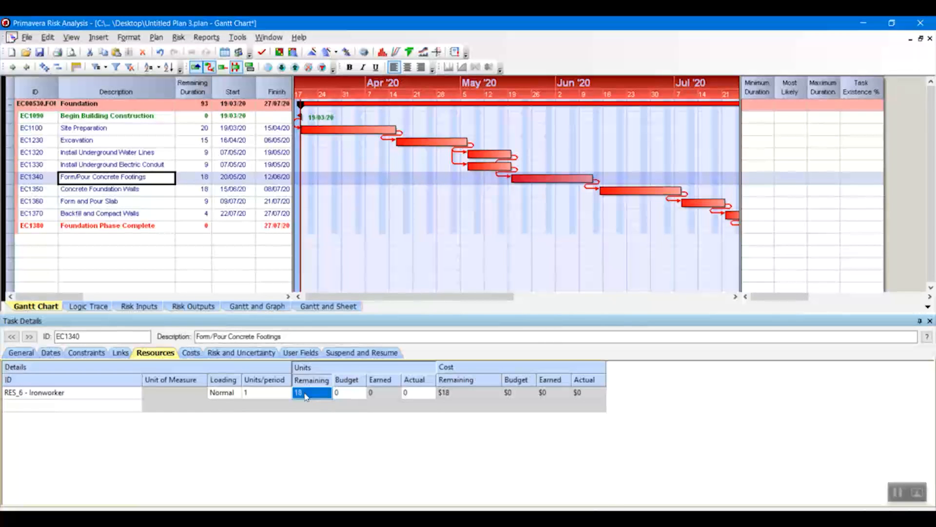
{"action": "type", "text": "6000"}
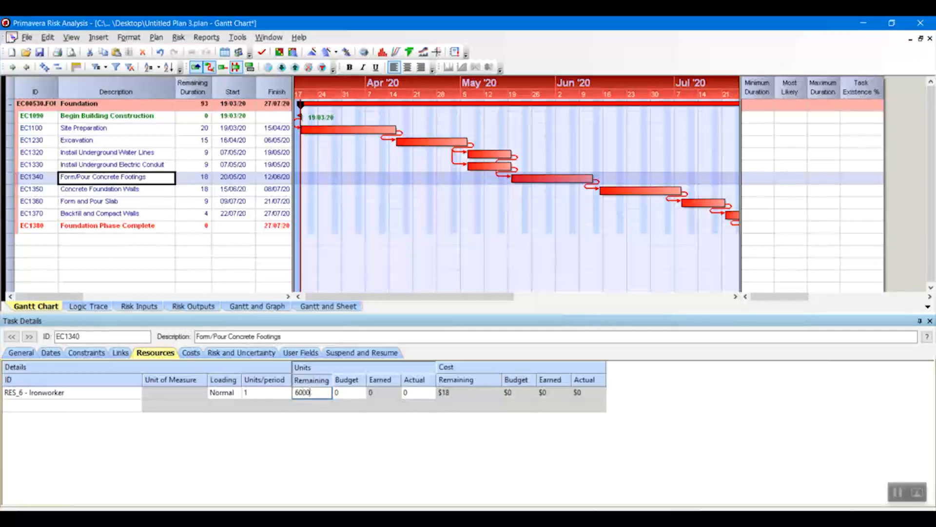
{"action": "key", "text": "Return"}
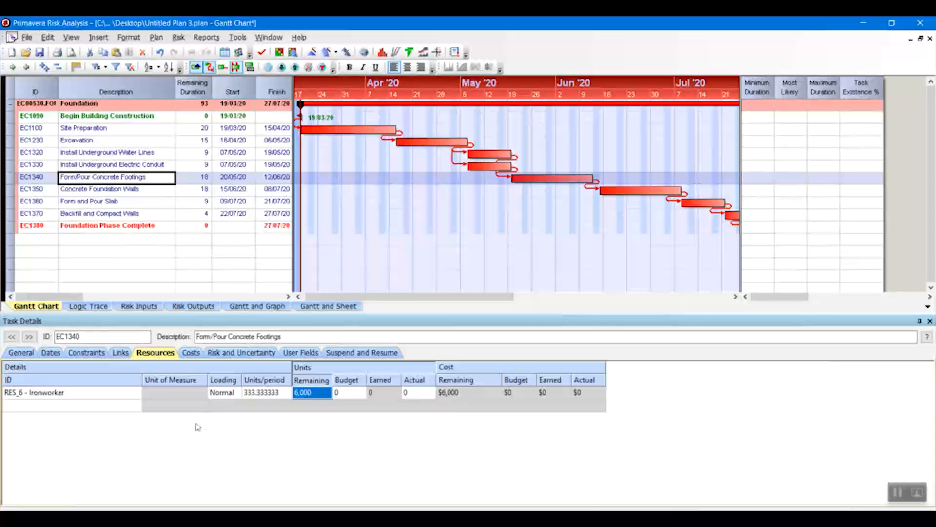
- Add the Rough carpenter resource to the Form/Pour Concrete Footings task with 6,000 remaining units
{"action": "left_click", "coordinate": [136, 407]}
{"action": "left_click", "coordinate": [136, 407]}
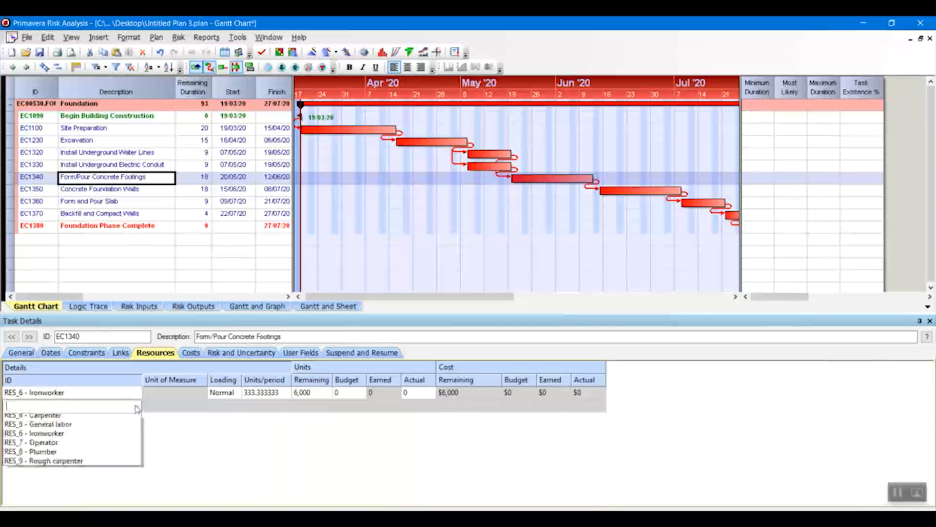
{"action": "left_click", "coordinate": [34, 501]}
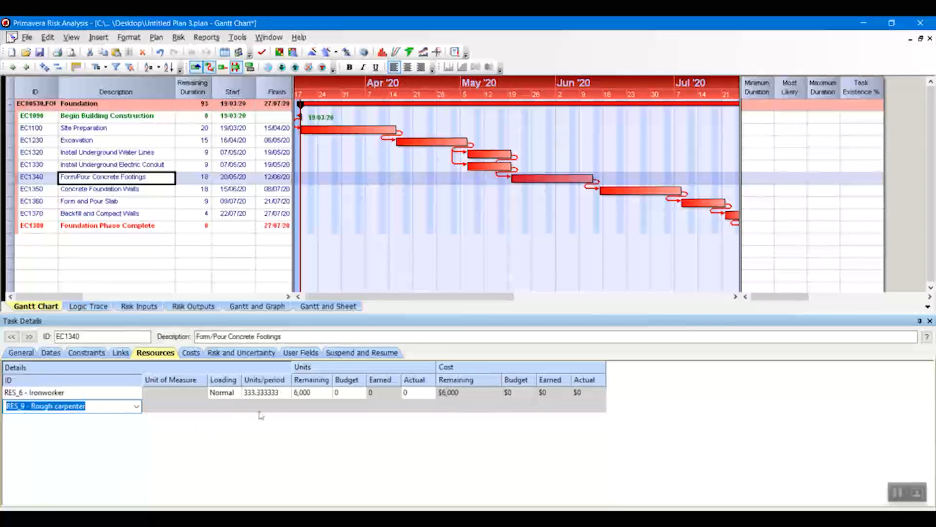
{"action": "left_click", "coordinate": [301, 406]}
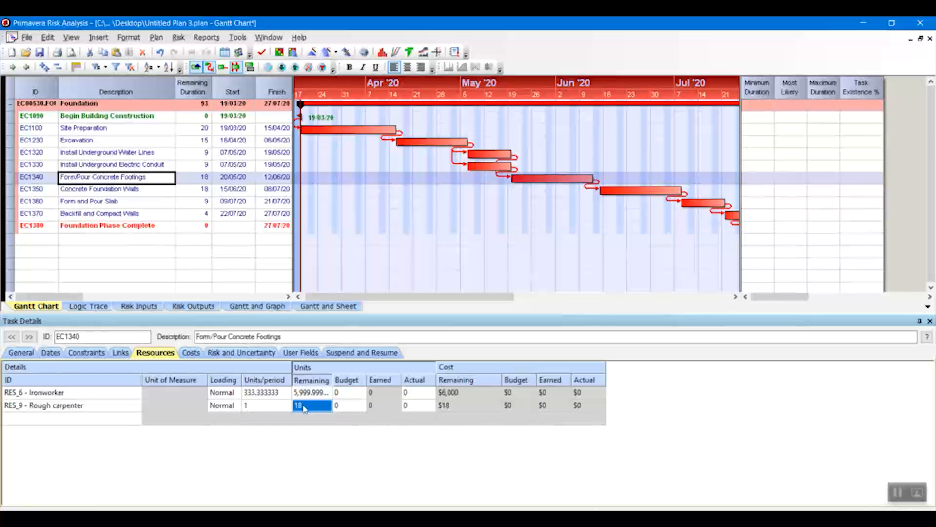
{"action": "type", "text": "6000"}
{"action": "key", "text": "Return"}
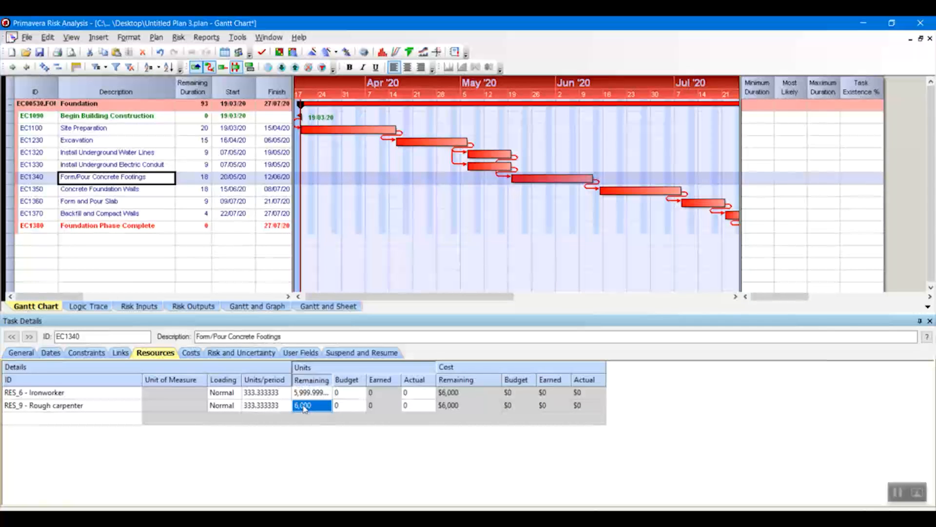
- Add the Operator resource to the Form/Pour Concrete Footings task with 7,000 remaining units
{"action": "left_click", "coordinate": [122, 422]}
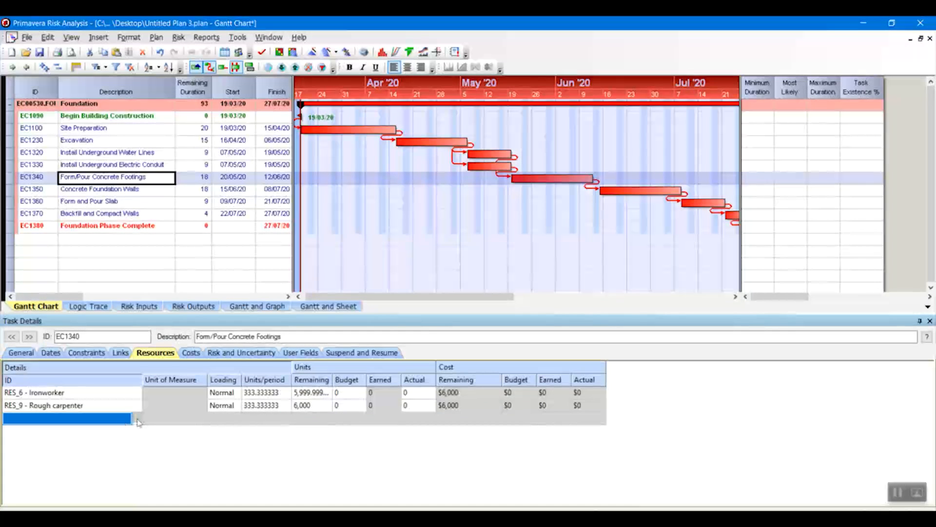
{"action": "left_click", "coordinate": [138, 423]}
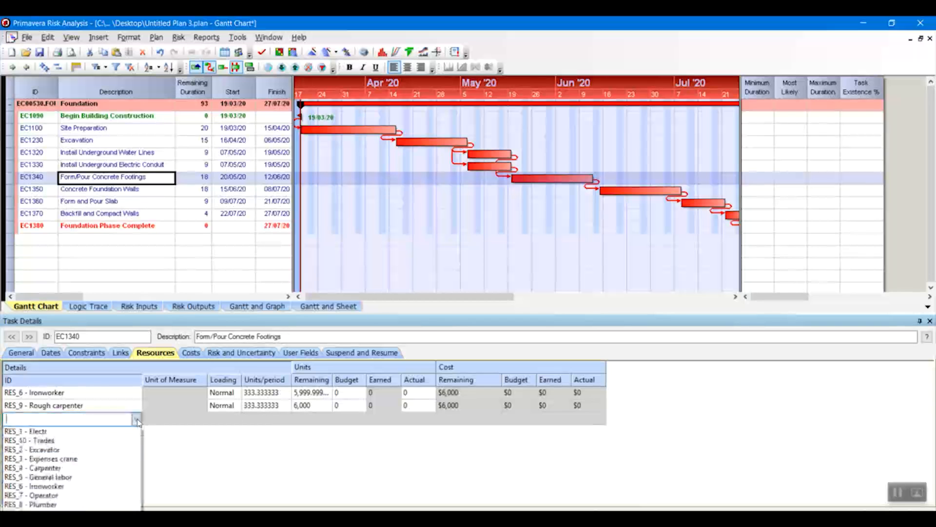
{"action": "left_click", "coordinate": [29, 488]}
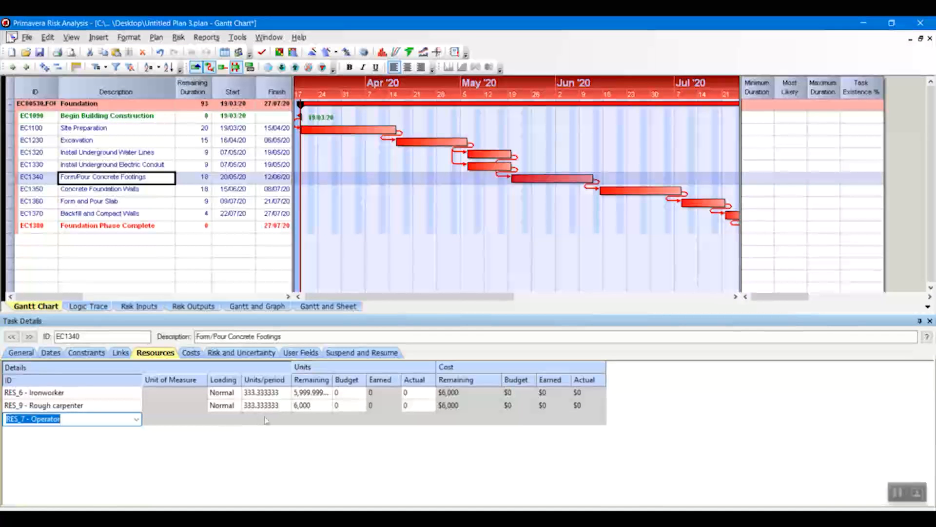
{"action": "left_click", "coordinate": [302, 418]}
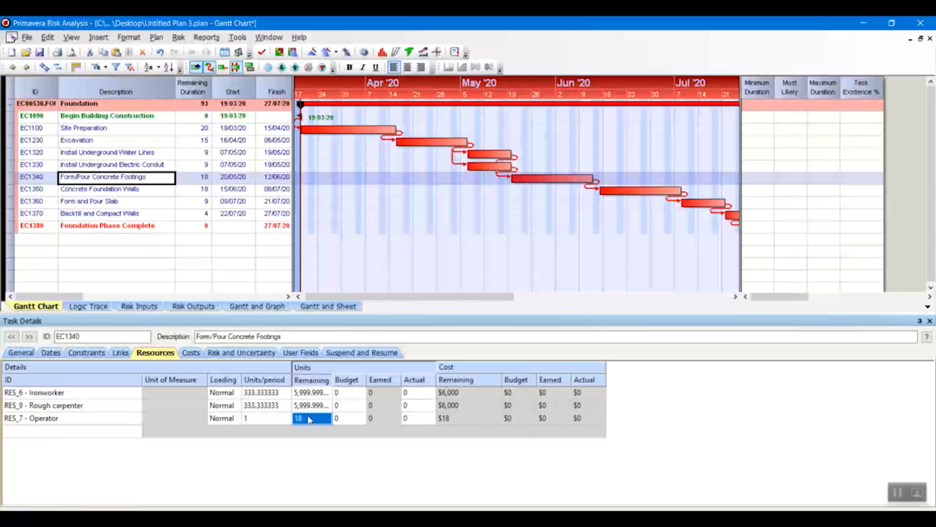
{"action": "type", "text": "7000"}
{"action": "left_click", "coordinate": [345, 437]}
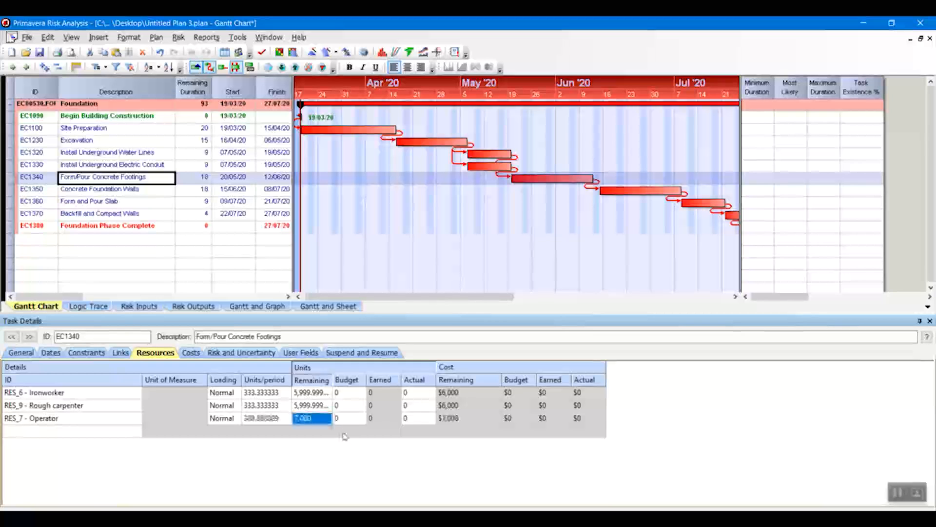
- Add the Expenses crane resource to the Form/Pour Concrete Footings task with 12,000 remaining units
{"action": "left_click", "coordinate": [137, 432]}
{"action": "left_click", "coordinate": [137, 432]}
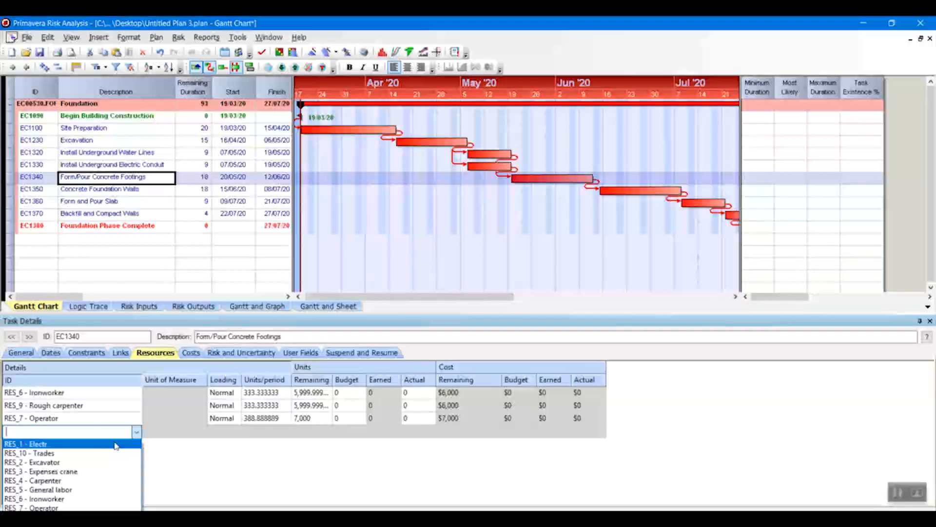
{"action": "left_click", "coordinate": [71, 472]}
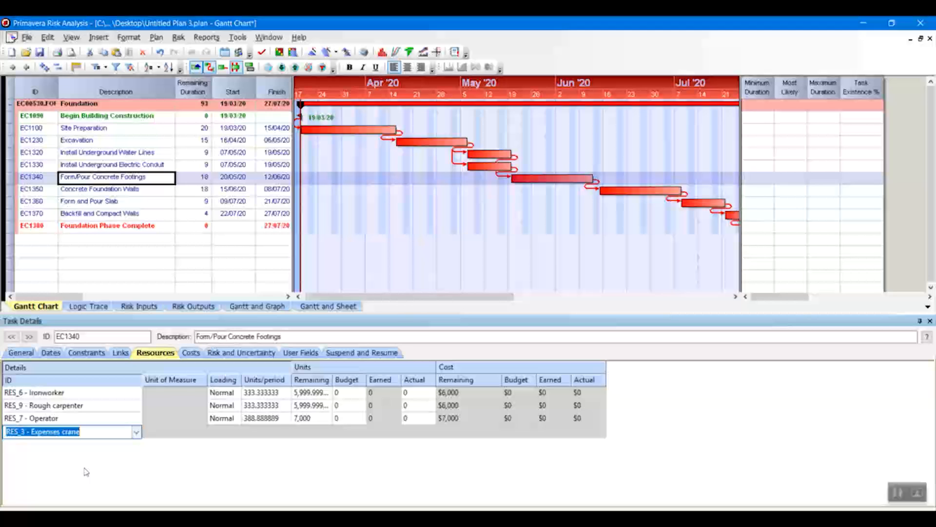
{"action": "left_click", "coordinate": [295, 433]}
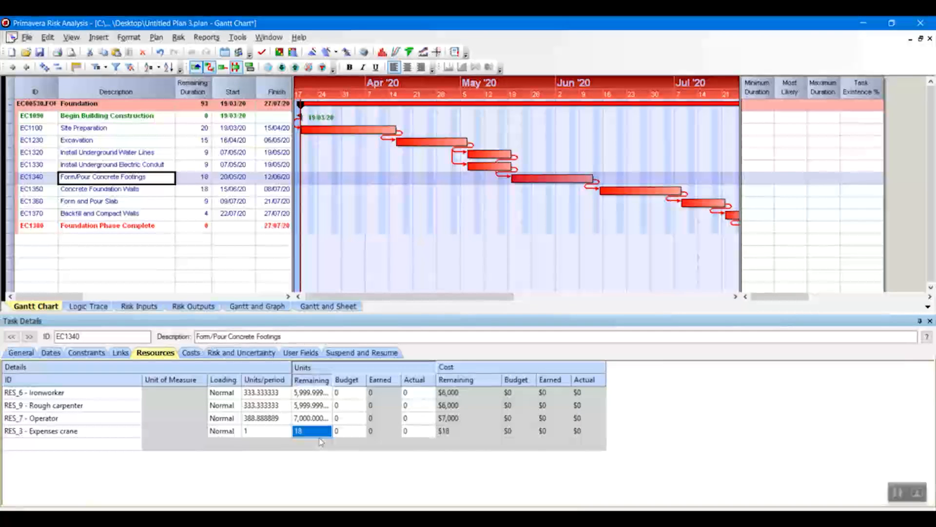
{"action": "type", "text": "12,000"}
{"action": "key", "text": "Return"}
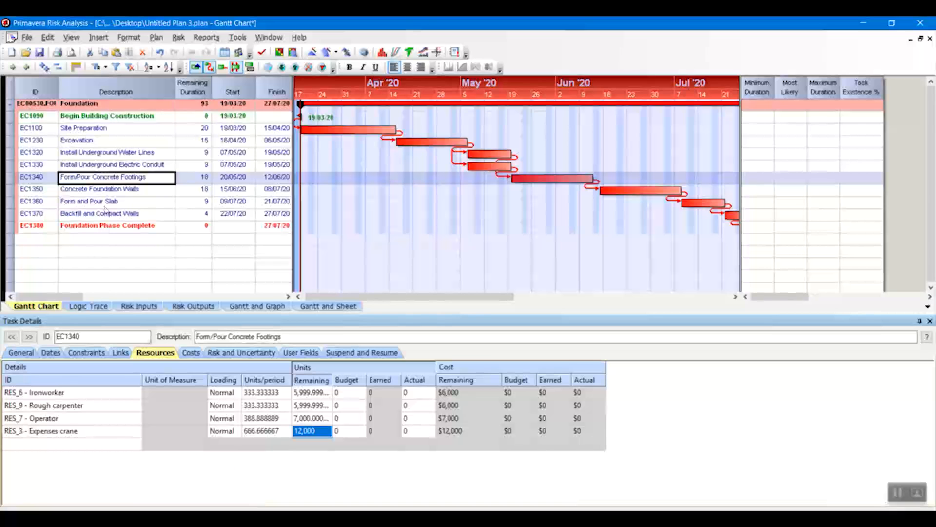
- Assign the Ironworker resource to the Concrete Foundation Walls task with 9,000 remaining units
{"action": "left_click", "coordinate": [90, 191]}
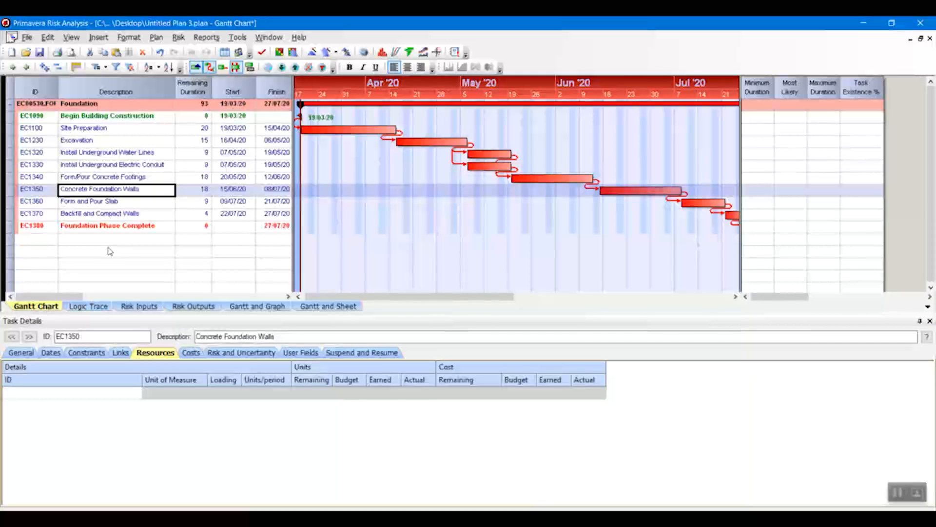
{"action": "left_click", "coordinate": [131, 394]}
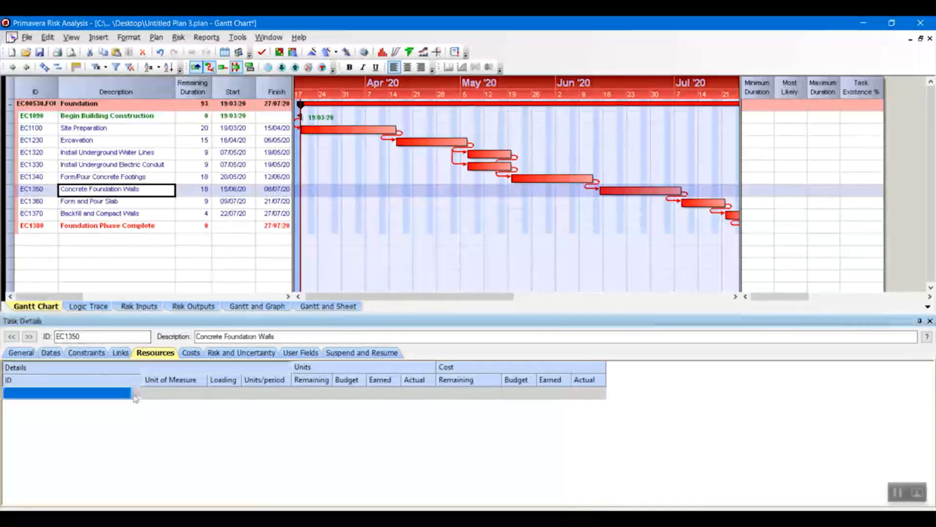
{"action": "left_click", "coordinate": [137, 395]}
{"action": "left_click", "coordinate": [73, 463]}
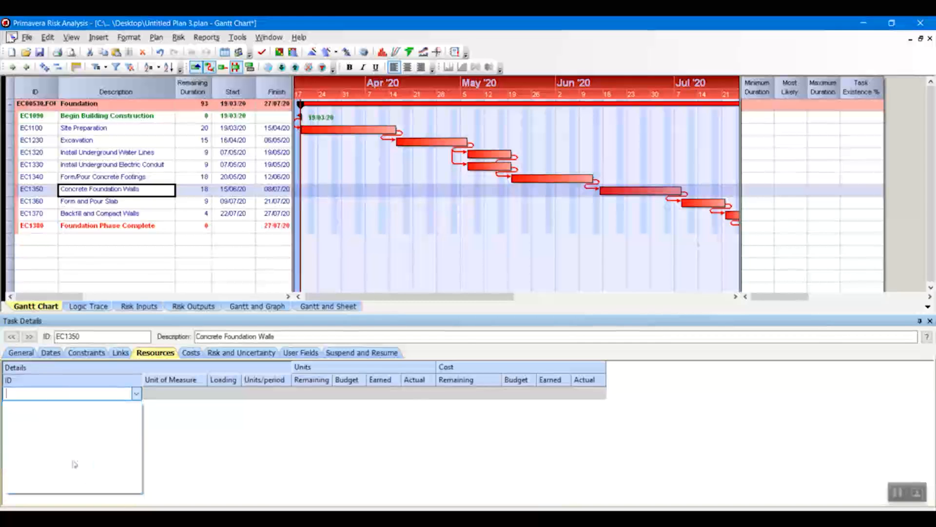
{"action": "left_click", "coordinate": [305, 393]}
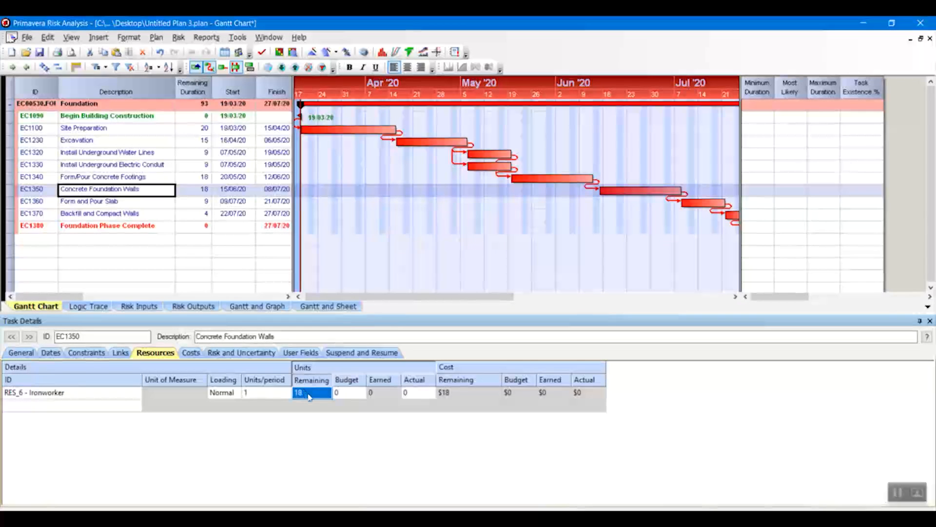
{"action": "type", "text": "9,0"}
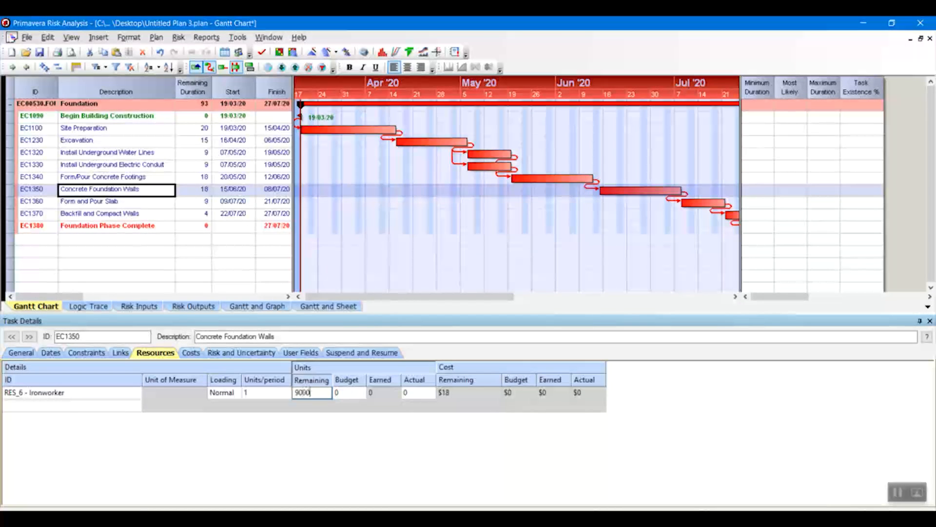
{"action": "type", "text": "00"}
{"action": "key", "text": "Return"}
- Add the General labor resource to the Concrete Foundation Walls task with 9,000 remaining units
{"action": "left_click", "coordinate": [135, 408]}
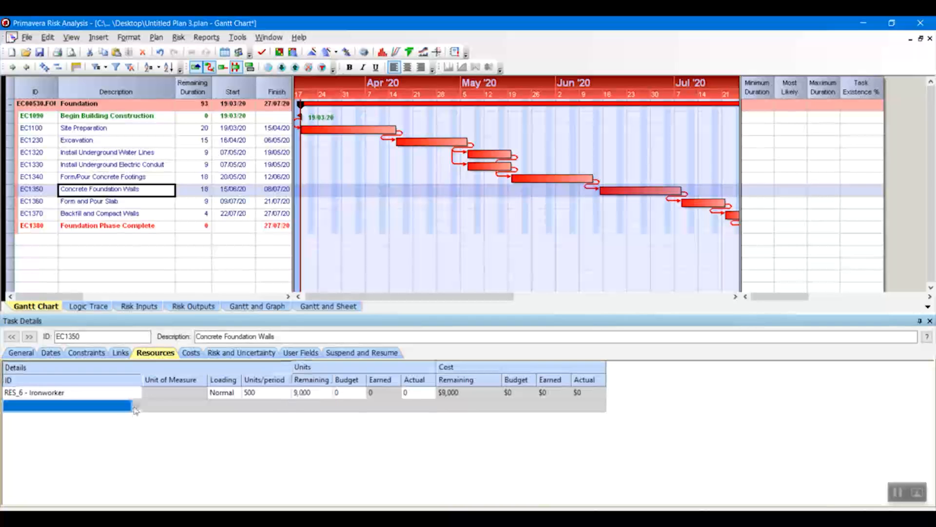
{"action": "left_click", "coordinate": [135, 409]}
{"action": "left_click", "coordinate": [136, 407]}
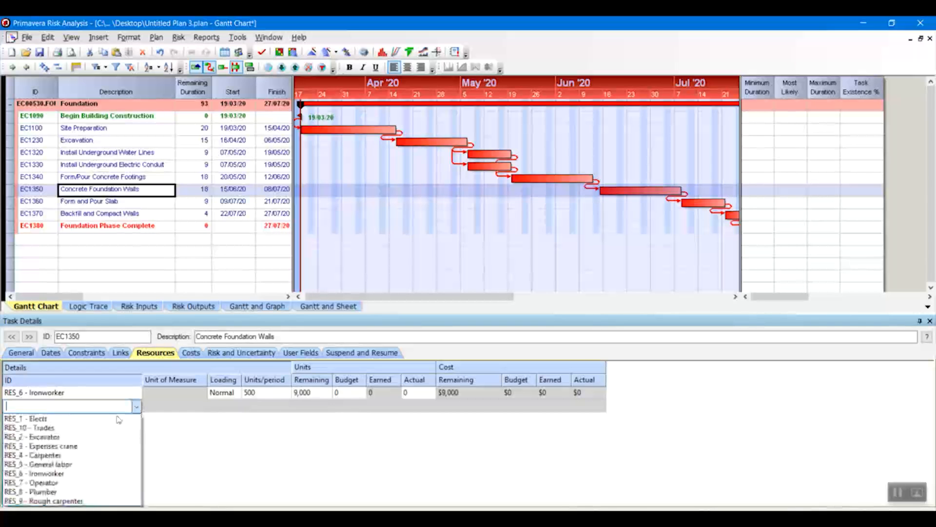
{"action": "left_click", "coordinate": [72, 463]}
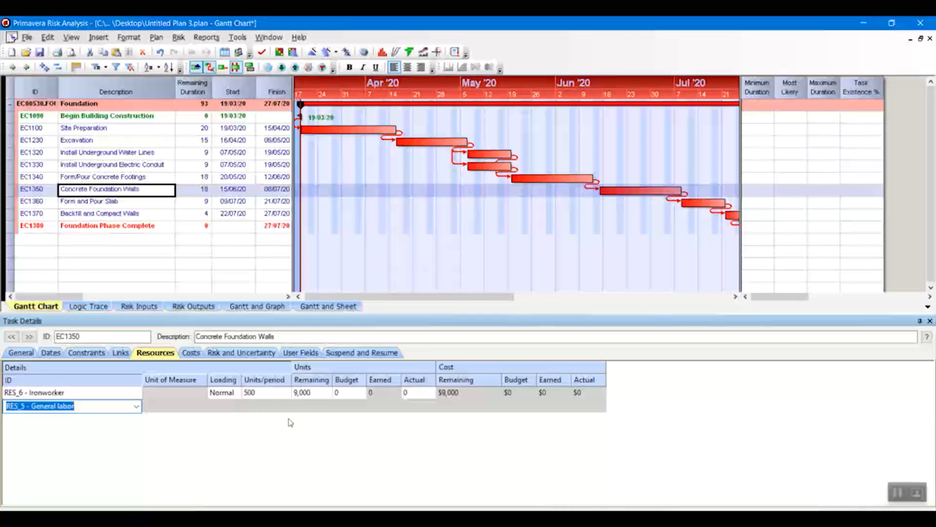
{"action": "left_click", "coordinate": [319, 408]}
{"action": "type", "text": "9,0"}
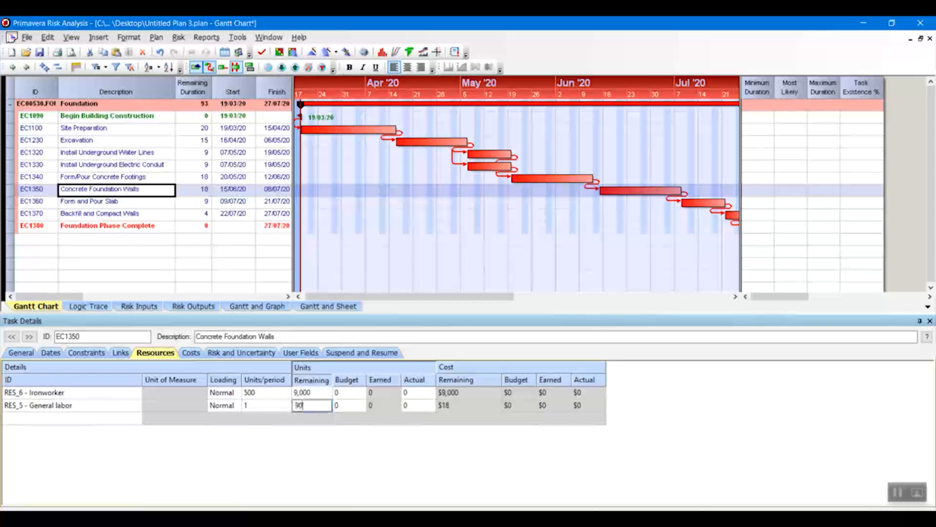
{"action": "type", "text": "00"}
{"action": "key", "text": "Return"}
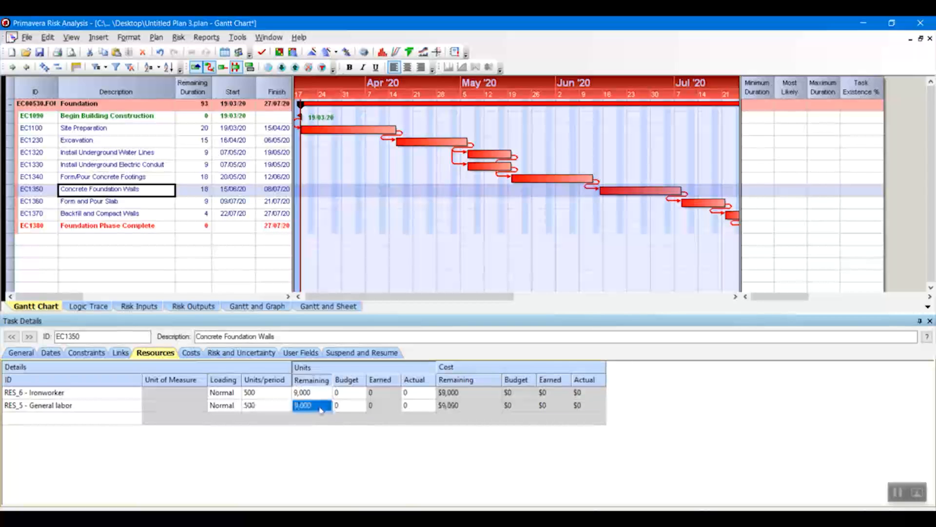
- Add the Rough carpenter resource to the Concrete Foundation Walls task with 9,000 remaining units
{"action": "left_click", "coordinate": [137, 419]}
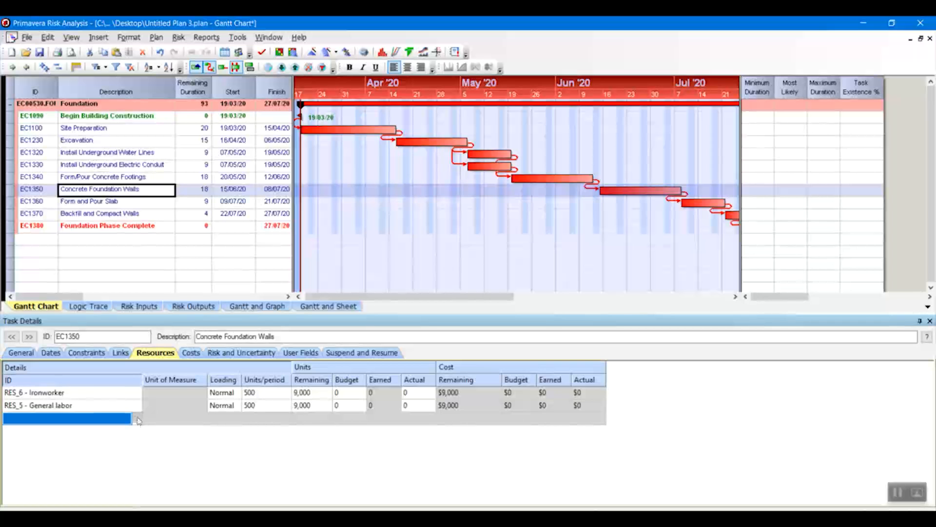
{"action": "left_click", "coordinate": [138, 419]}
{"action": "left_click", "coordinate": [44, 484]}
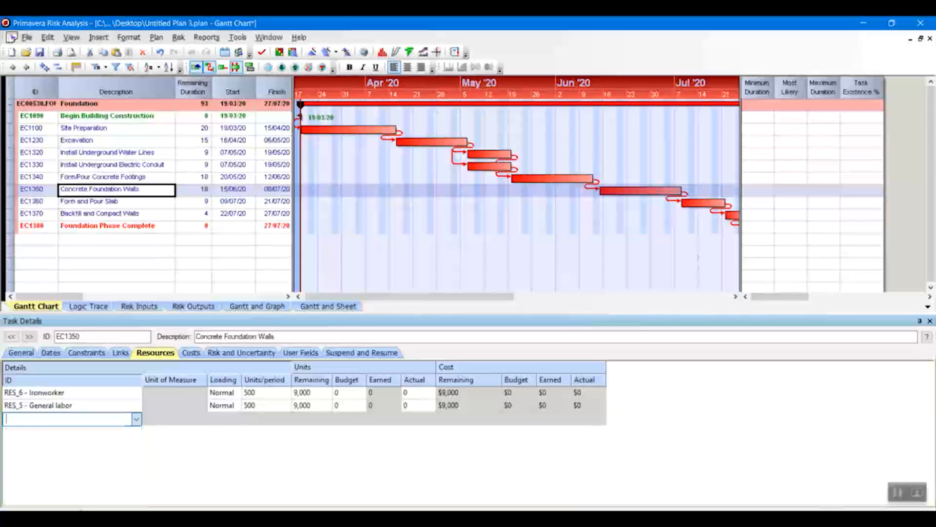
{"action": "left_click", "coordinate": [314, 420]}
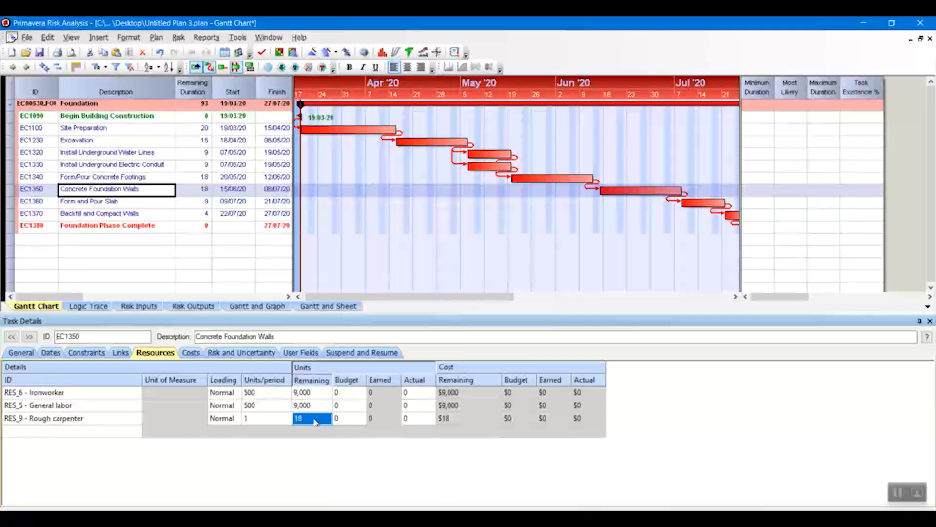
{"action": "type", "text": "9000"}
{"action": "key", "text": "Return"}
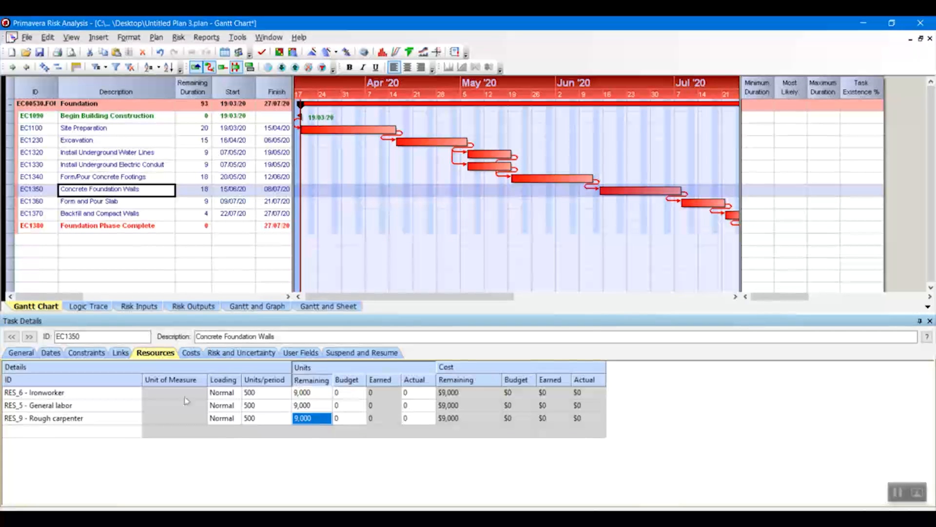
- Add the Expenses crane resource to the Concrete Foundation Walls task with 36,000 remaining units
{"action": "left_click", "coordinate": [137, 432]}
{"action": "left_click", "coordinate": [138, 432]}
{"action": "left_click", "coordinate": [138, 432]}
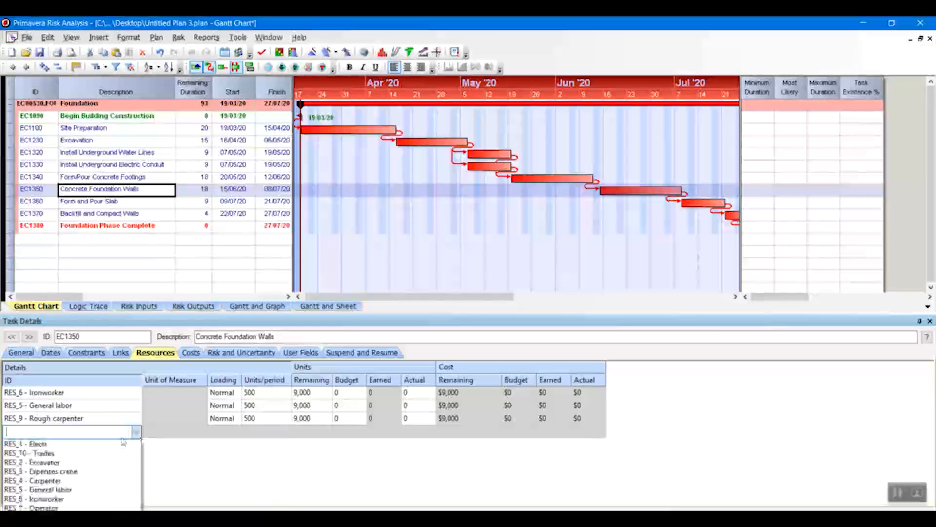
{"action": "left_click", "coordinate": [39, 471]}
{"action": "left_click", "coordinate": [320, 433]}
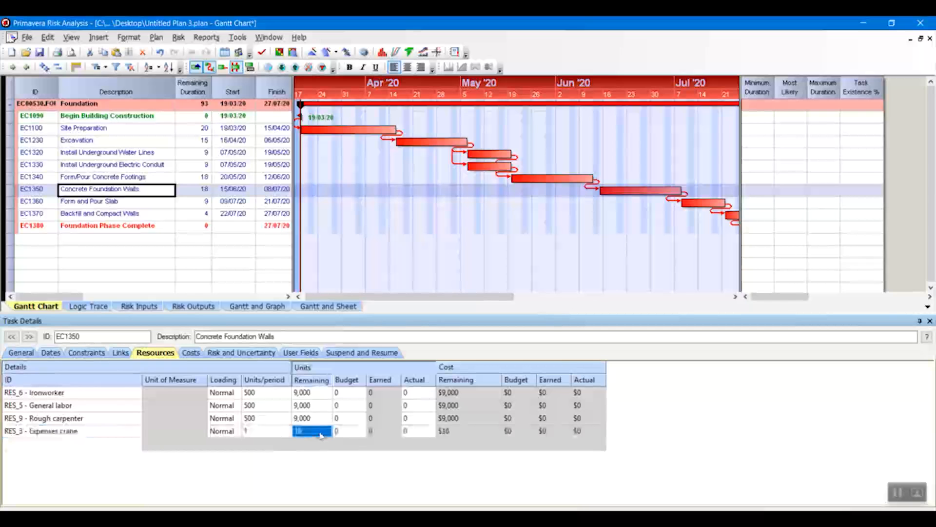
{"action": "type", "text": "36000"}
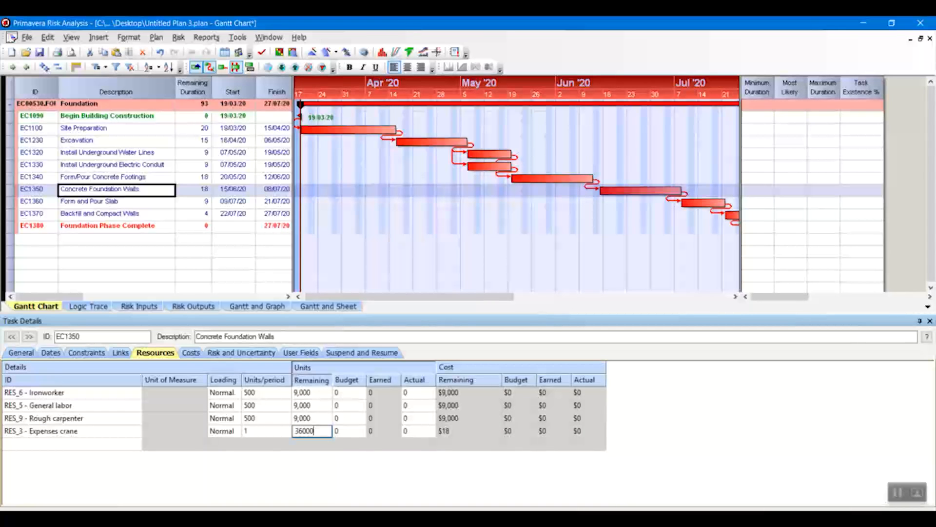
{"action": "key", "text": "Return"}
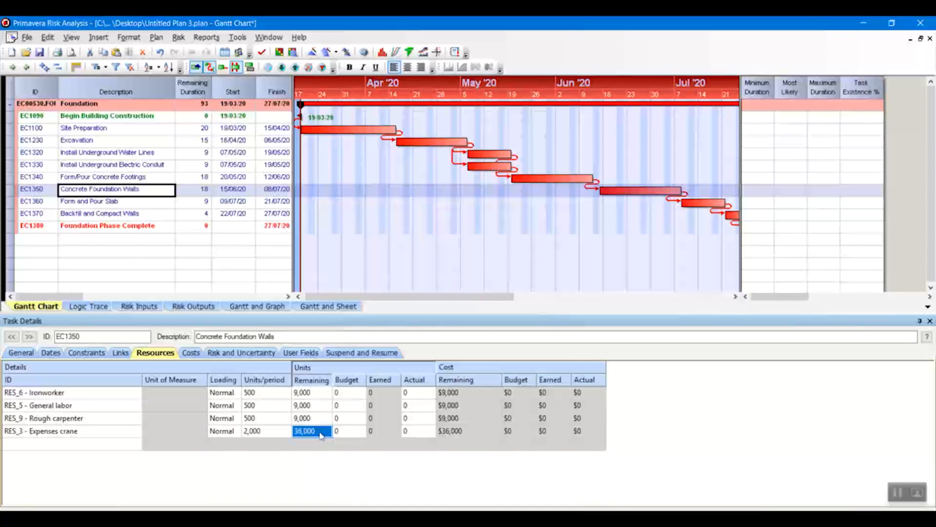
- Assign the Carpenter resource to the Form and Pour Slab task with 5,000 remaining units
{"action": "left_click", "coordinate": [97, 201]}
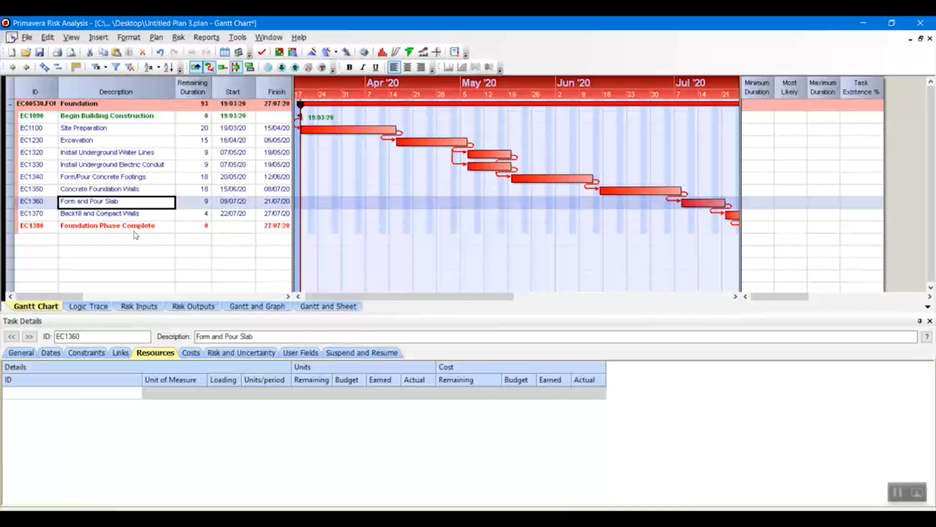
{"action": "left_click", "coordinate": [139, 393]}
{"action": "left_click", "coordinate": [136, 393]}
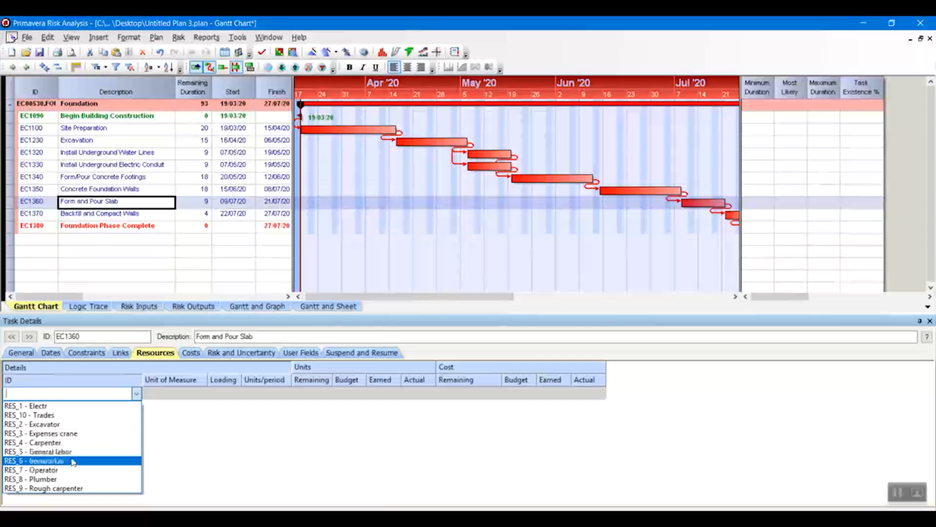
{"action": "left_click", "coordinate": [114, 441]}
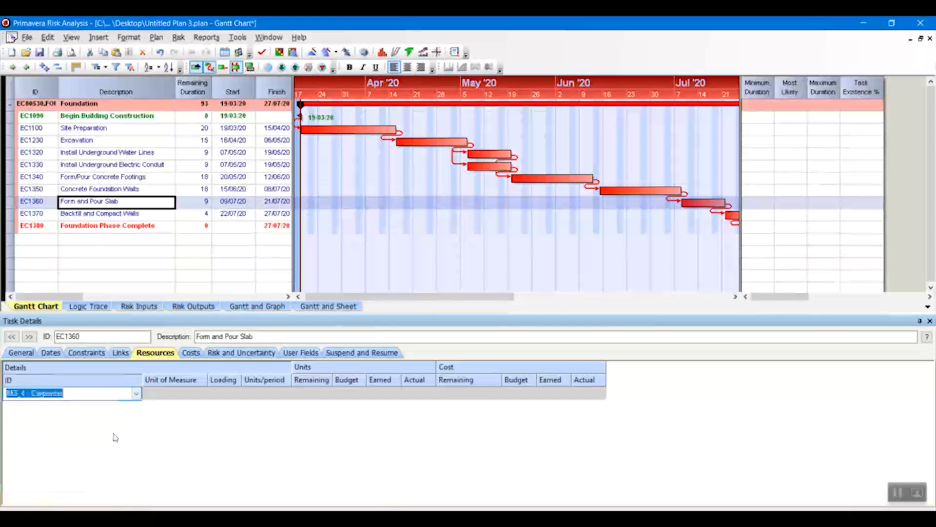
{"action": "left_click", "coordinate": [277, 396]}
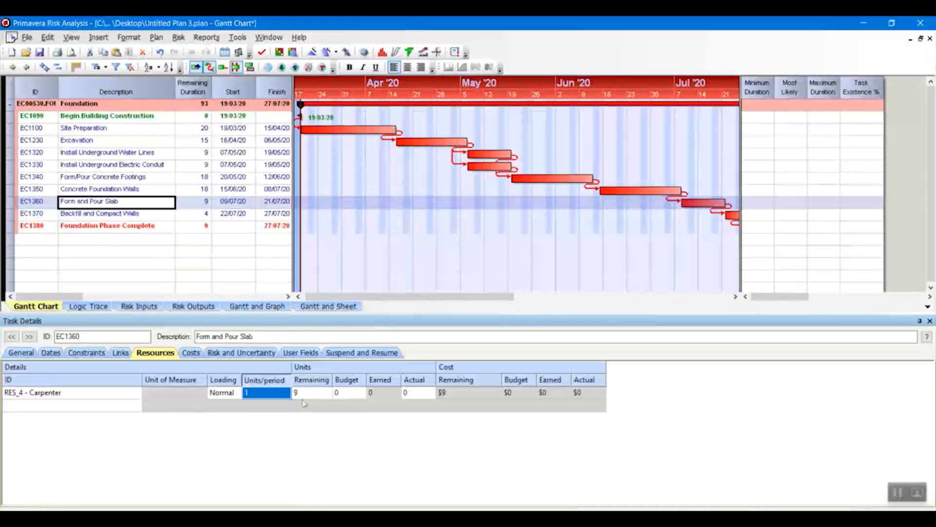
{"action": "left_click", "coordinate": [328, 398]}
{"action": "type", "text": "5000"}
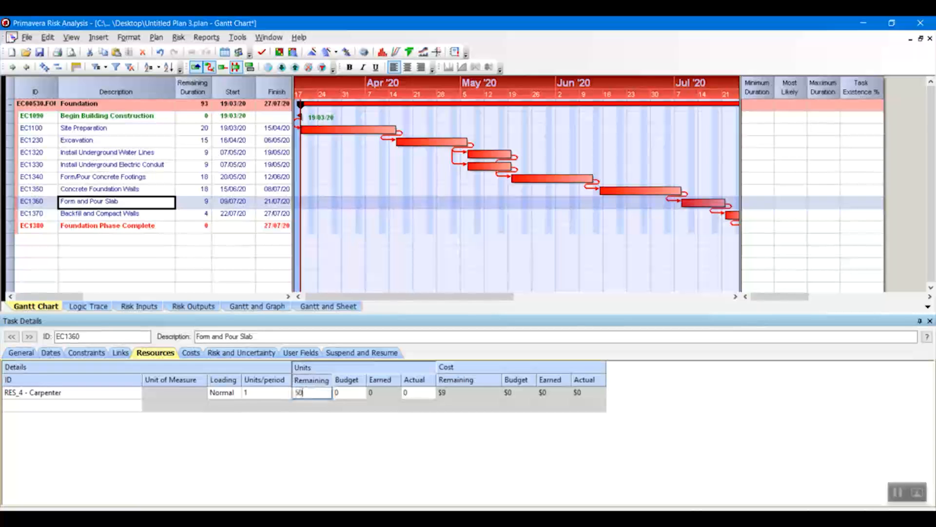
{"action": "key", "text": "Return"}
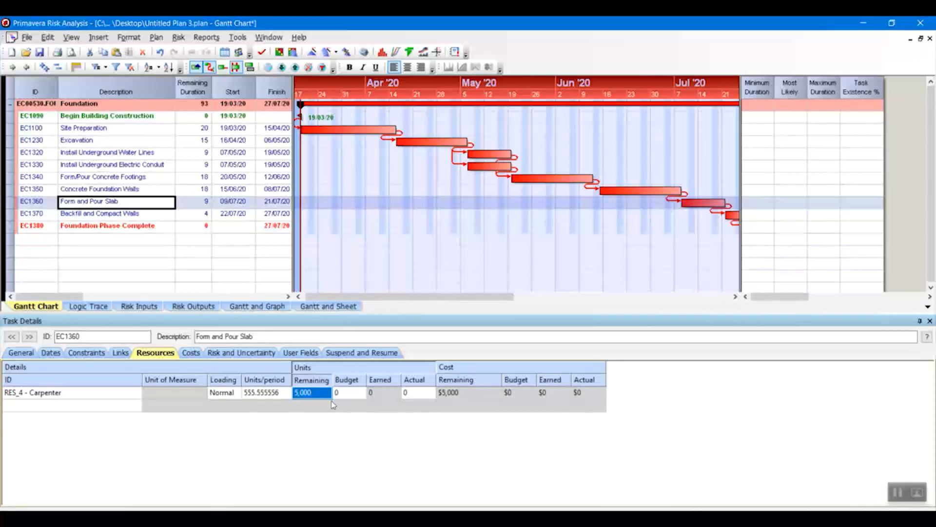
- Add the Ironworker resource to the Form and Pour Slab task with 5,000 remaining units
{"action": "left_click", "coordinate": [75, 408]}
{"action": "left_click", "coordinate": [137, 407]}
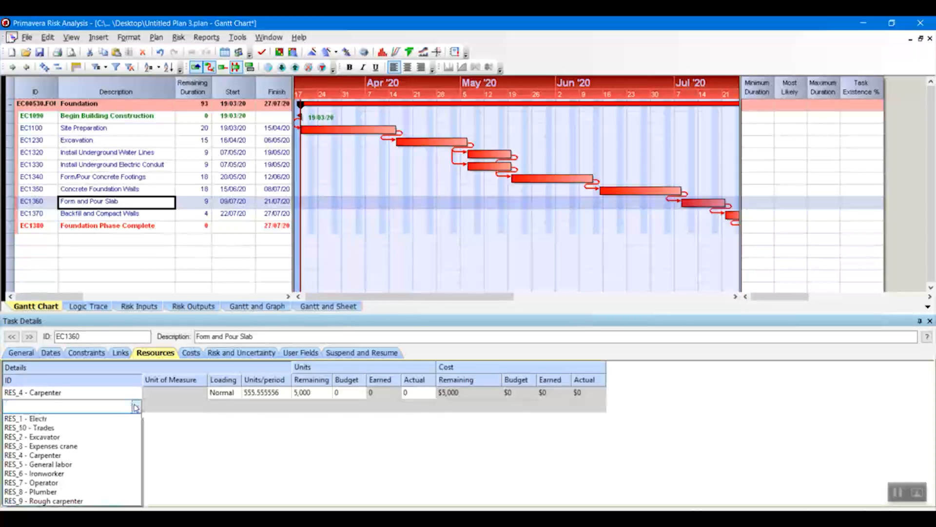
{"action": "left_click", "coordinate": [69, 473]}
{"action": "left_click", "coordinate": [315, 405]}
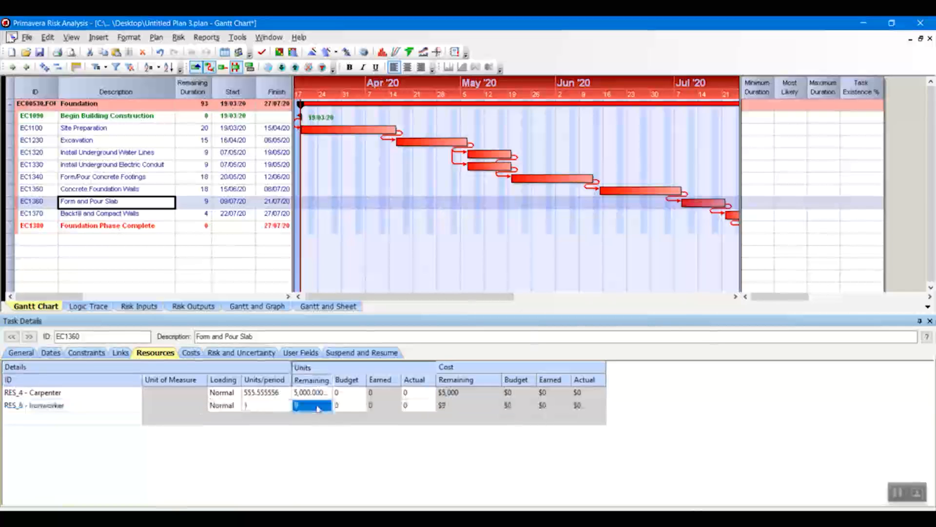
{"action": "type", "text": "5000"}
{"action": "key", "text": "Return"}
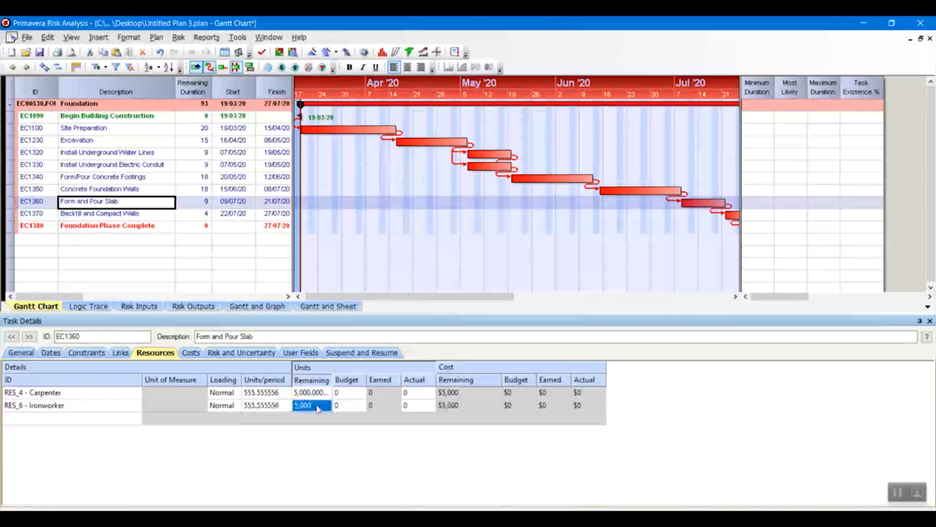
- Add the Rough carpenter resource to the Form and Pour Slab task with 4,000 remaining units
{"action": "left_click", "coordinate": [97, 421]}
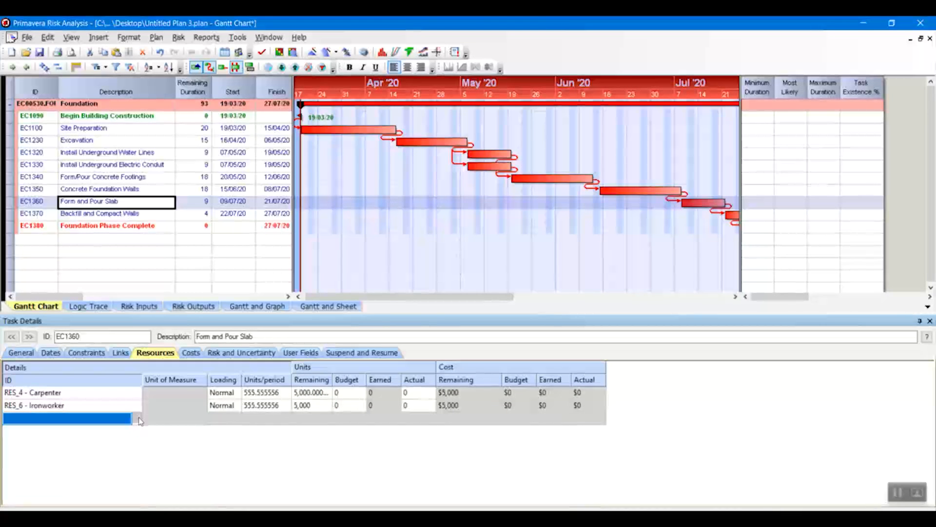
{"action": "left_click", "coordinate": [140, 422]}
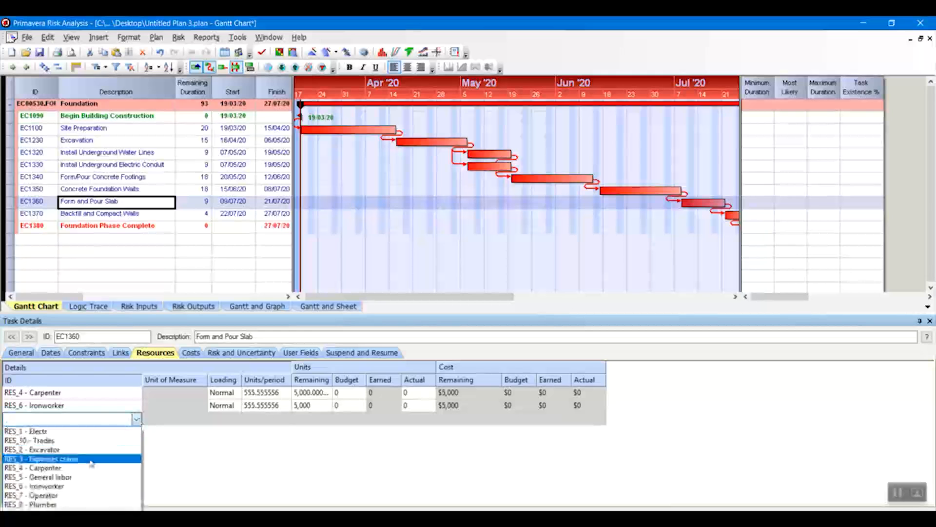
{"action": "left_click", "coordinate": [44, 493]}
{"action": "left_click", "coordinate": [324, 418]}
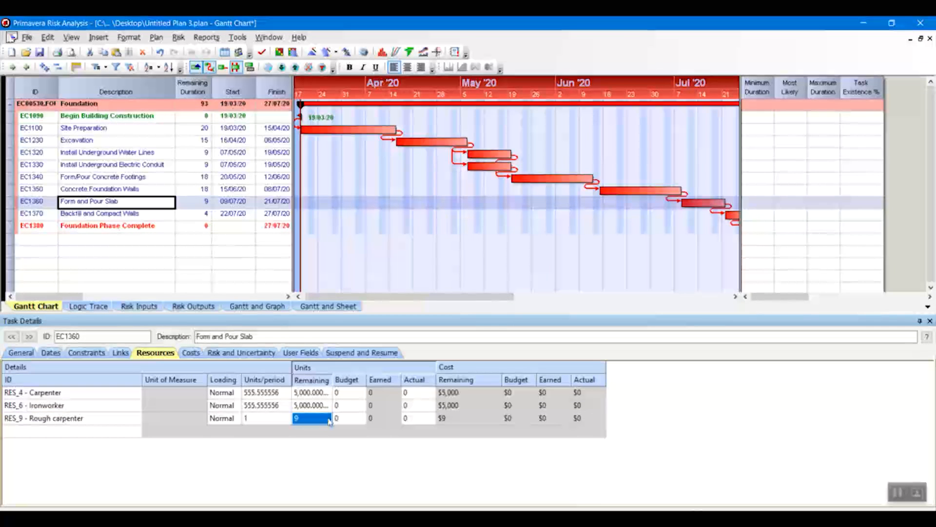
{"action": "type", "text": "4000"}
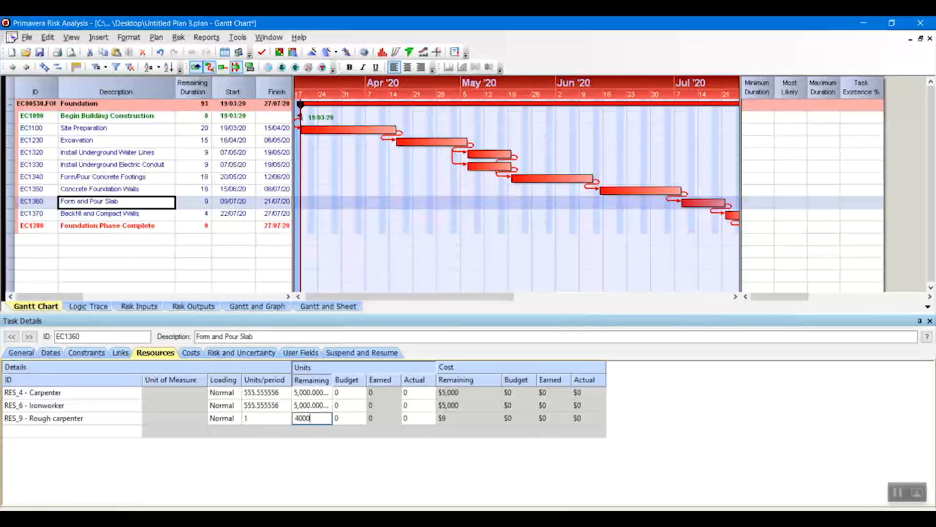
{"action": "key", "text": "Return"}
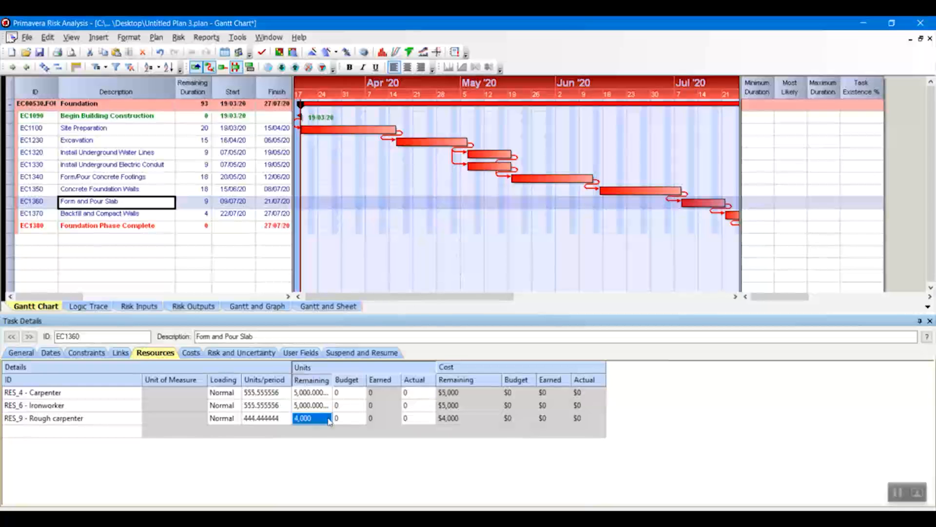
- Add the General labor resource to the Form and Pour Slab task with 4,000 remaining units
{"action": "left_click", "coordinate": [123, 435]}
{"action": "left_click", "coordinate": [137, 432]}
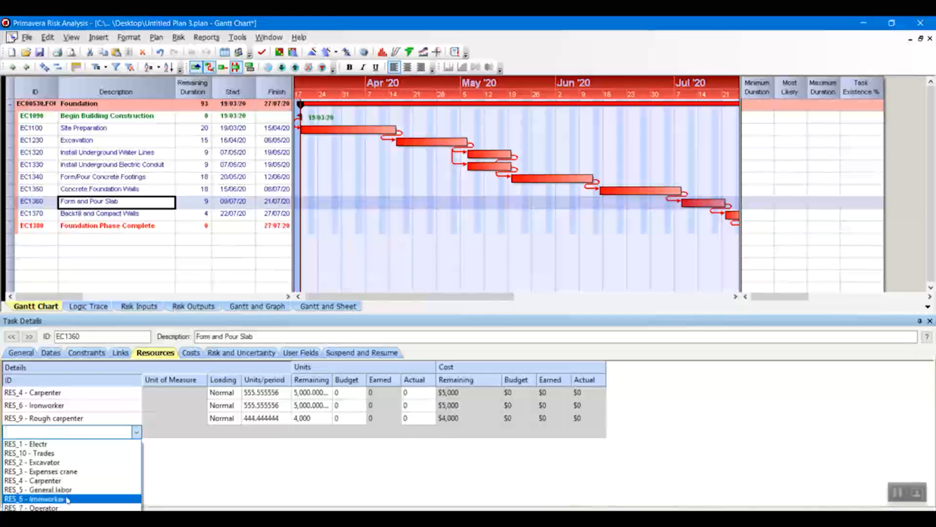
{"action": "left_click", "coordinate": [49, 489]}
{"action": "left_click", "coordinate": [313, 432]}
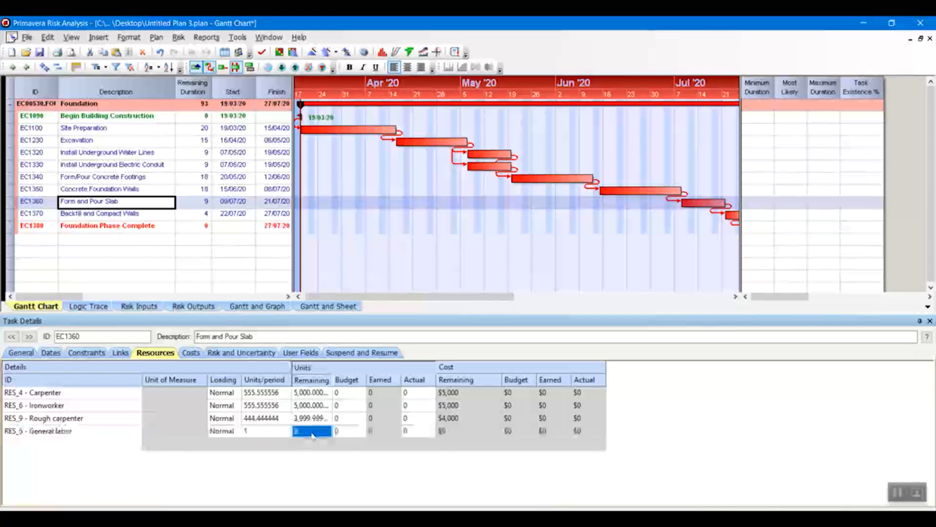
{"action": "type", "text": "4,0"}
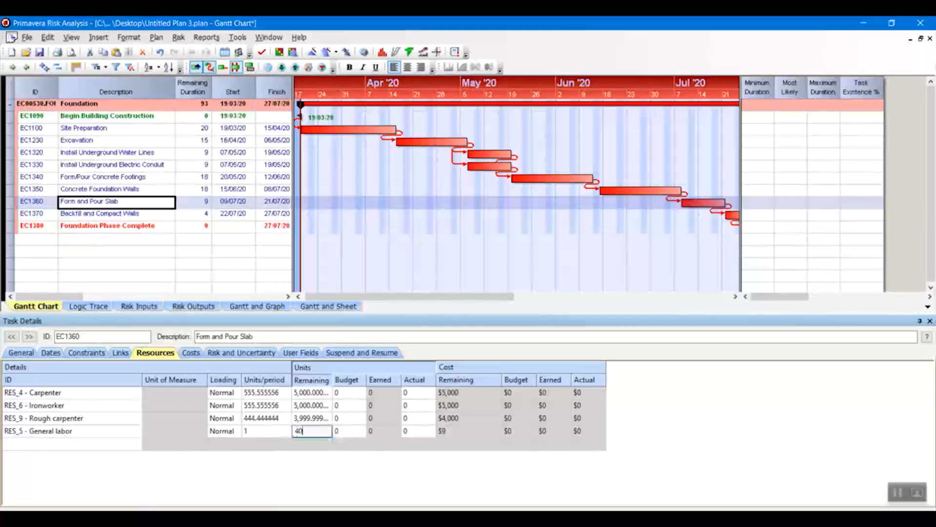
{"action": "type", "text": "00"}
{"action": "key", "text": "Return"}
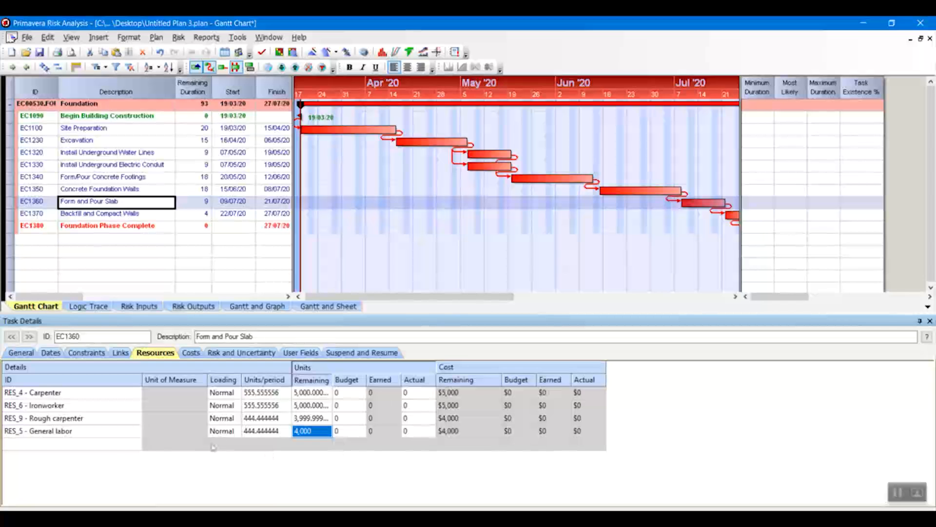
- Add the Expenses crane resource to the Form and Pour Slab task with 20,000 remaining units
{"action": "left_click", "coordinate": [118, 448]}
{"action": "left_click", "coordinate": [137, 446]}
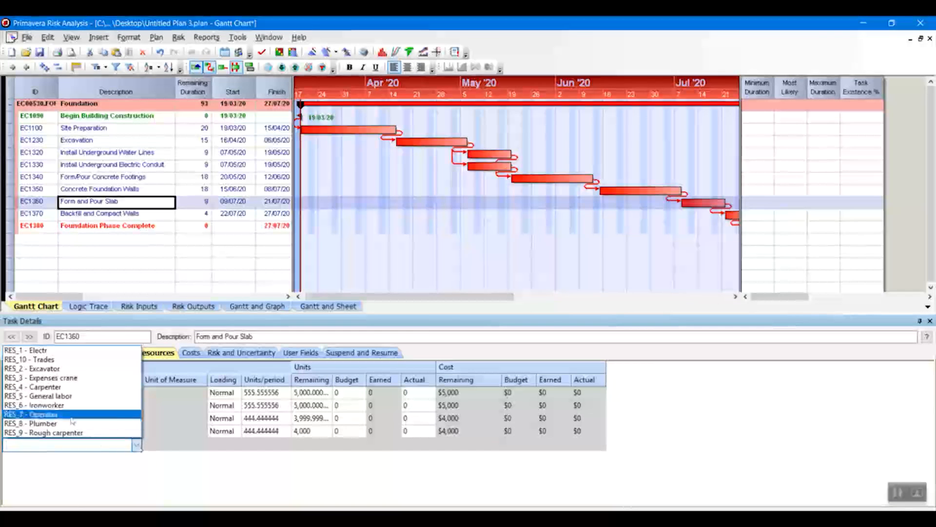
{"action": "left_click", "coordinate": [58, 377]}
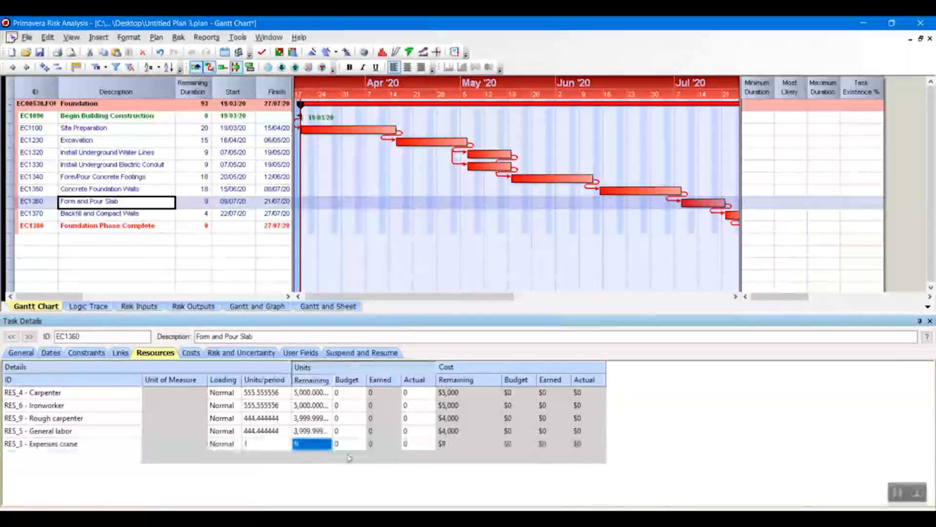
{"action": "type", "text": "20000"}
{"action": "key", "text": "Return"}
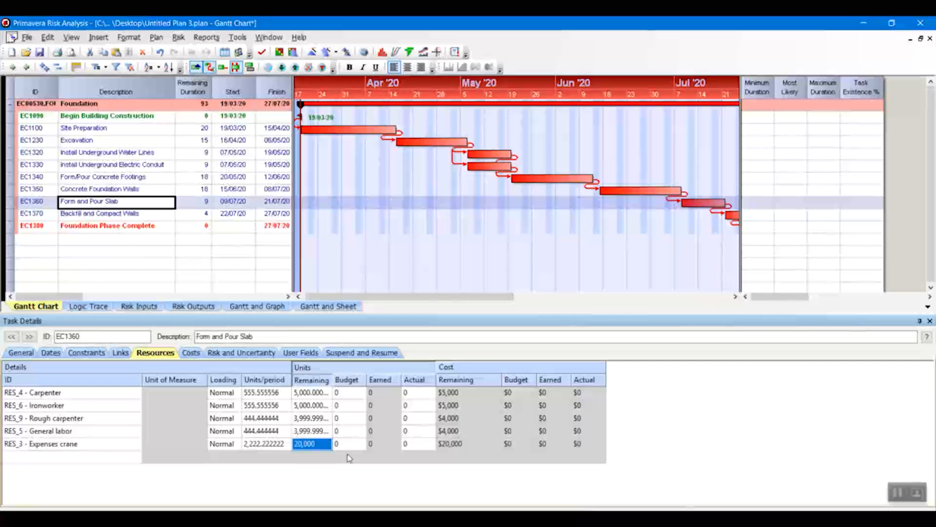
- Assign the Excavator resource to the Backfill and Compact Walls task with 6,000 remaining units
{"action": "left_click", "coordinate": [95, 216]}
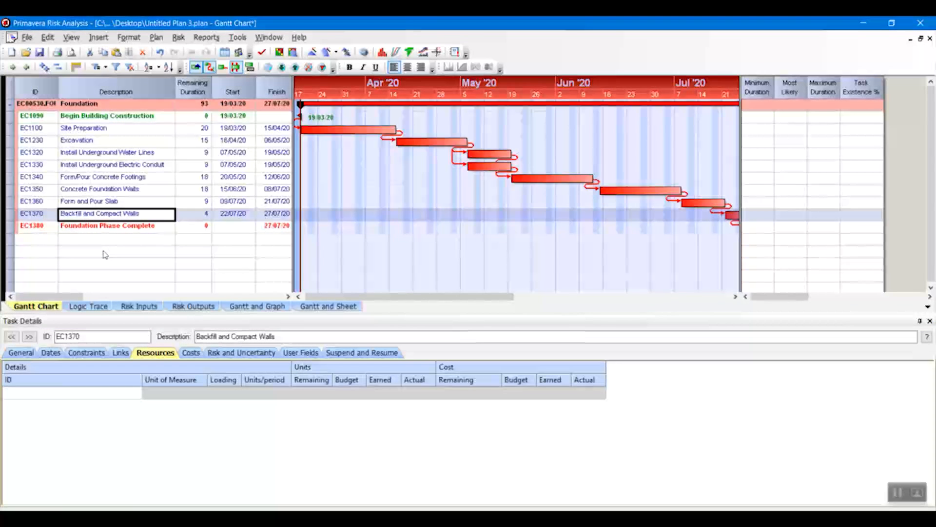
{"action": "left_click", "coordinate": [132, 398]}
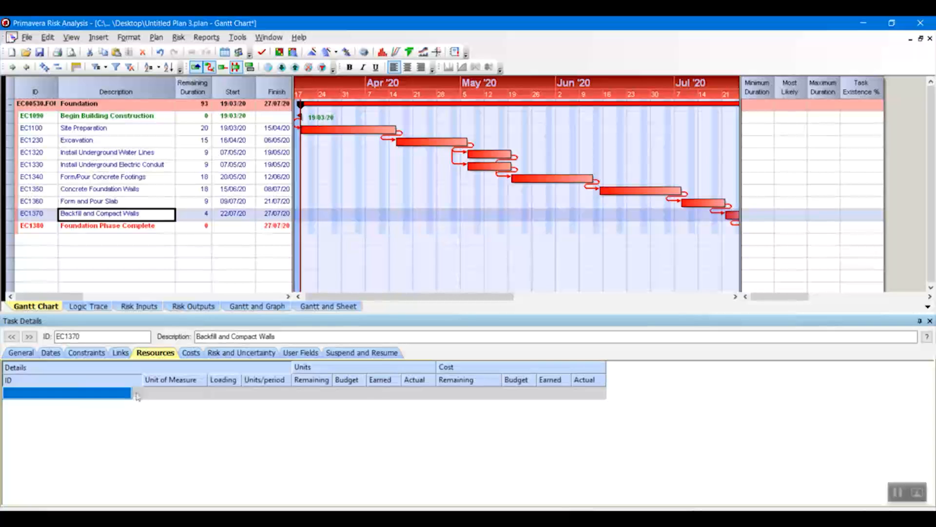
{"action": "left_click", "coordinate": [137, 396]}
{"action": "left_click", "coordinate": [136, 393]}
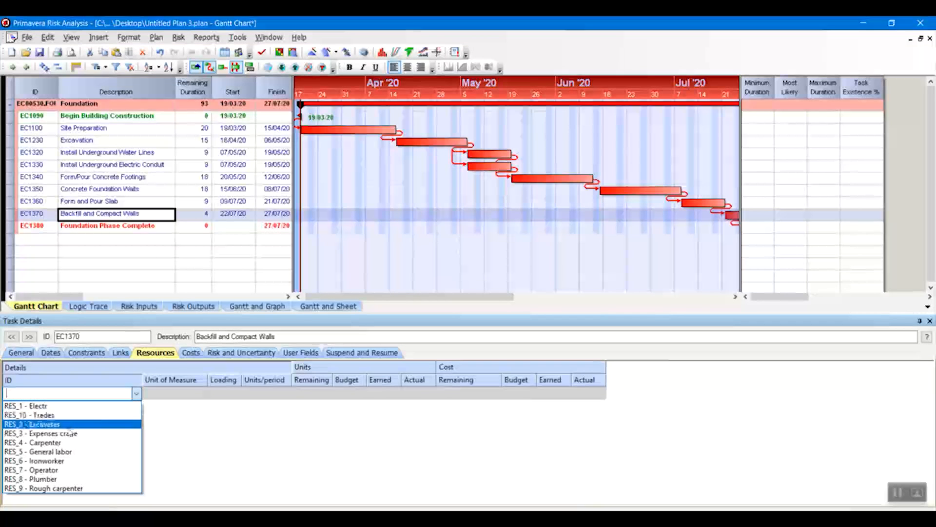
{"action": "left_click", "coordinate": [71, 424]}
{"action": "left_click", "coordinate": [312, 393]}
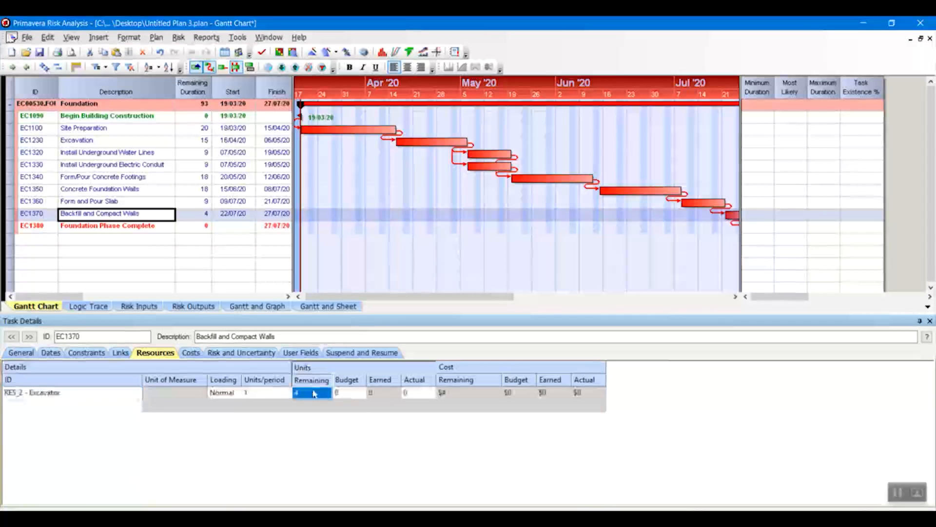
{"action": "type", "text": "6,00"}
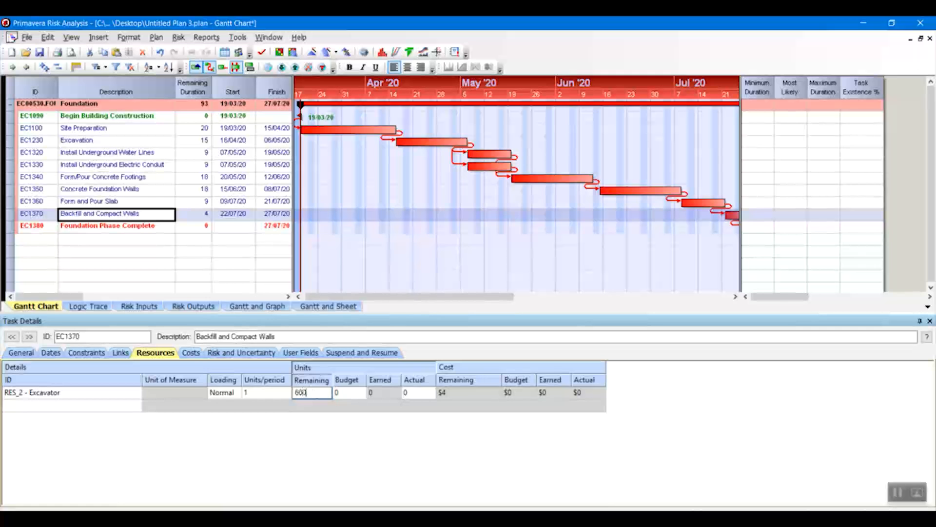
{"action": "type", "text": "0"}
{"action": "key", "text": "Return"}
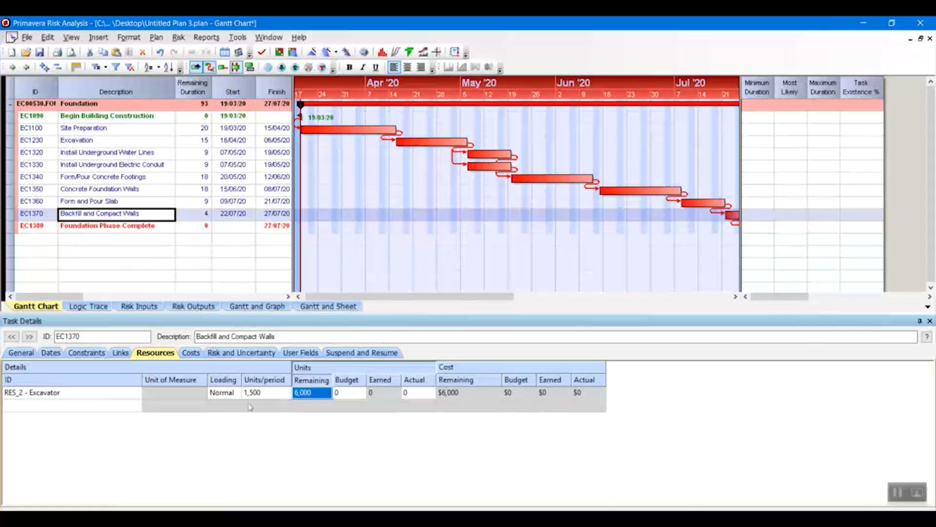
- Add the Carpenter resource to the Backfill and Compact Walls task with 2,000 remaining units
{"action": "left_click", "coordinate": [138, 406]}
{"action": "left_click", "coordinate": [137, 405]}
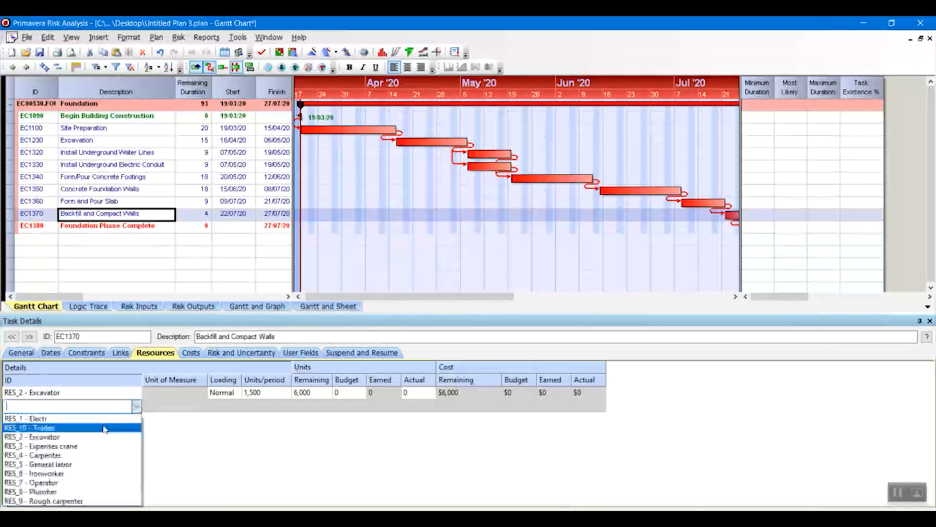
{"action": "left_click", "coordinate": [63, 456]}
{"action": "left_click", "coordinate": [303, 408]}
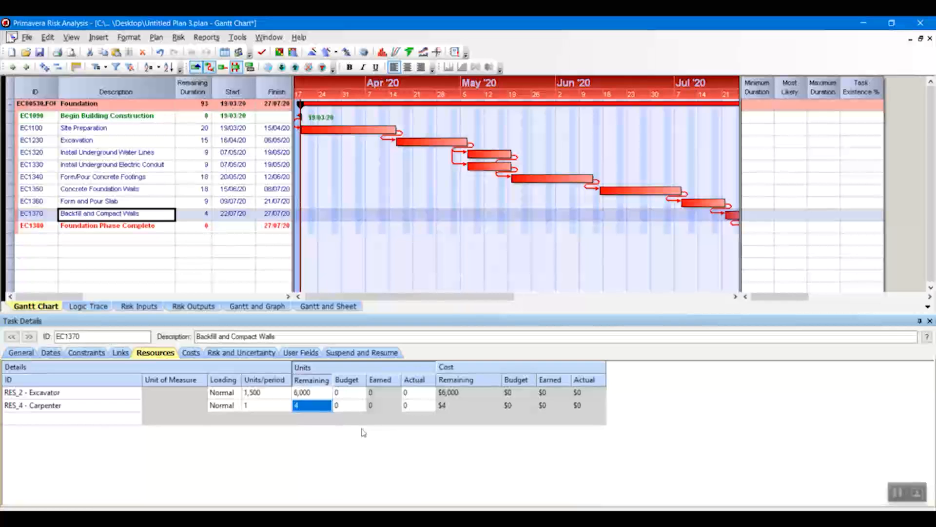
{"action": "type", "text": "2000"}
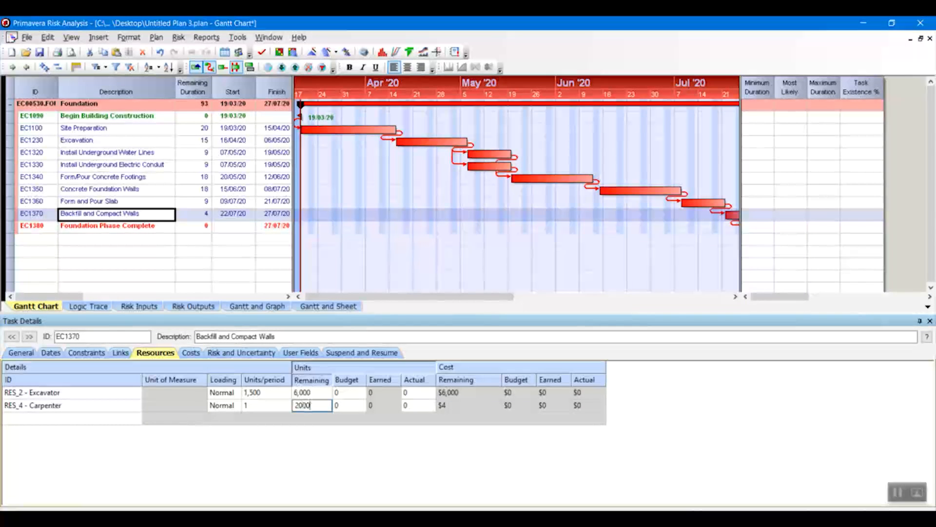
{"action": "key", "text": "Return"}
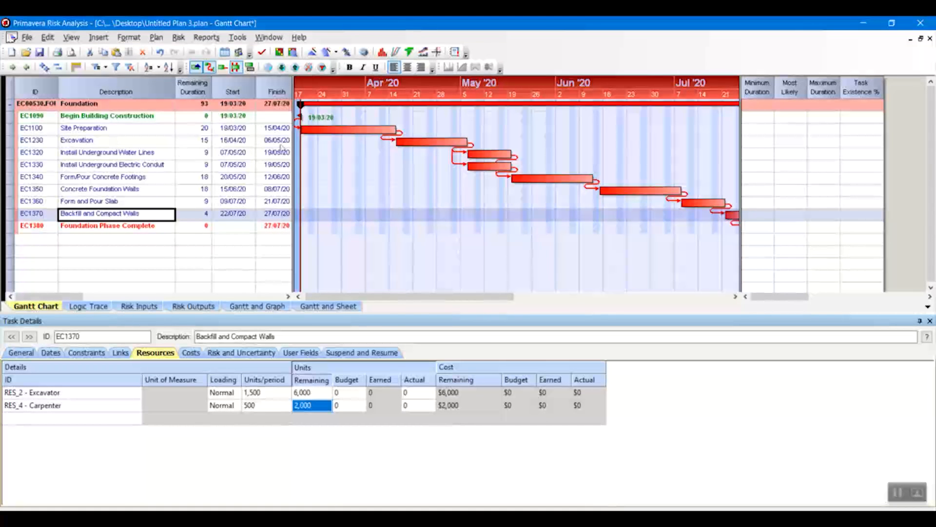
- Widen the task table to reveal the Remaining Cost column and widen the ID column to fit the Foundation ID
{"action": "left_click_drag", "start_coordinate": [293, 145], "coordinate": [358, 151]}
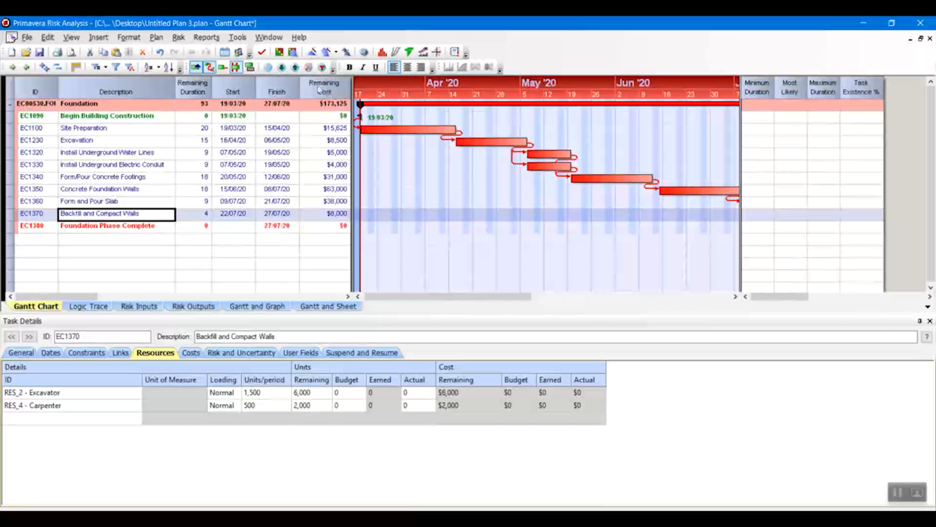
{"action": "left_click_drag", "start_coordinate": [59, 81], "coordinate": [69, 81]}
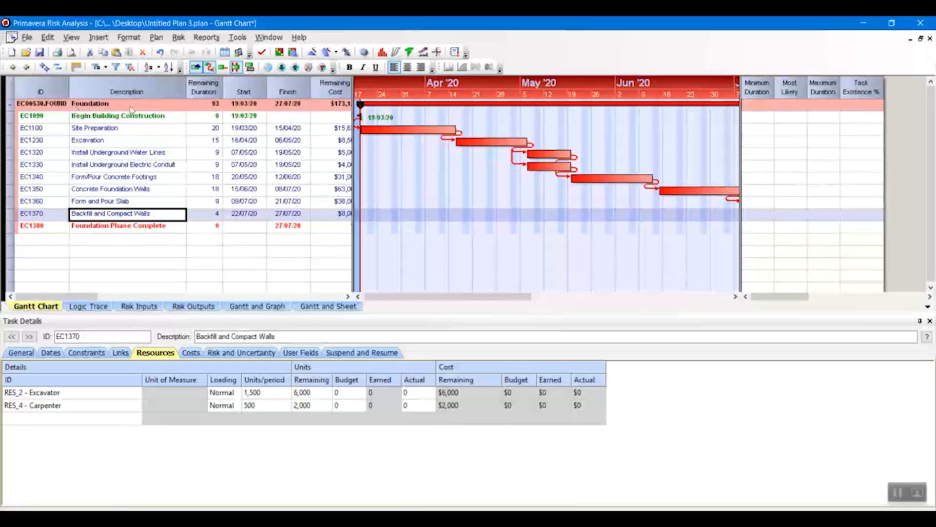
{"action": "mouse_move", "coordinate": [355, 104]}
{"action": "left_mouse_down"}
{"action": "mouse_move", "coordinate": [372, 104]}
{"action": "mouse_move", "coordinate": [364, 104]}
{"action": "left_mouse_up"}
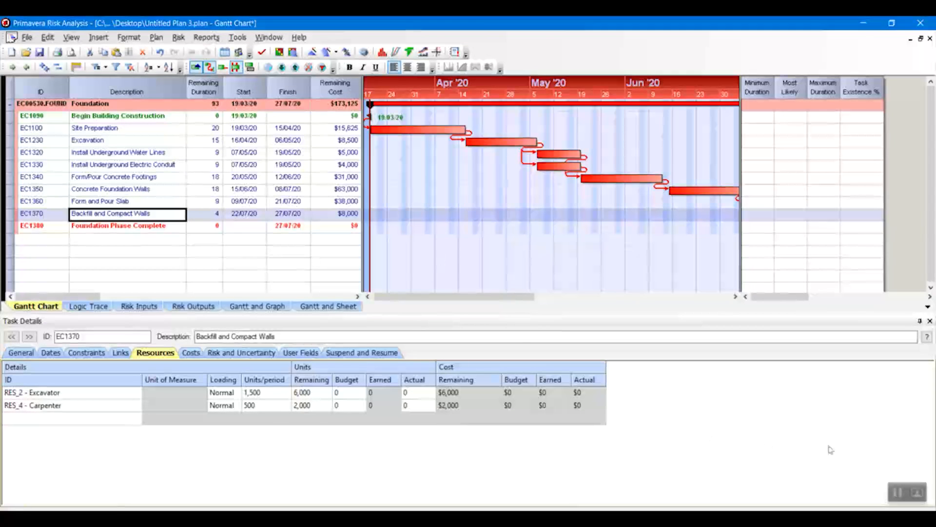
{"action": "left_click", "coordinate": [897, 492]}
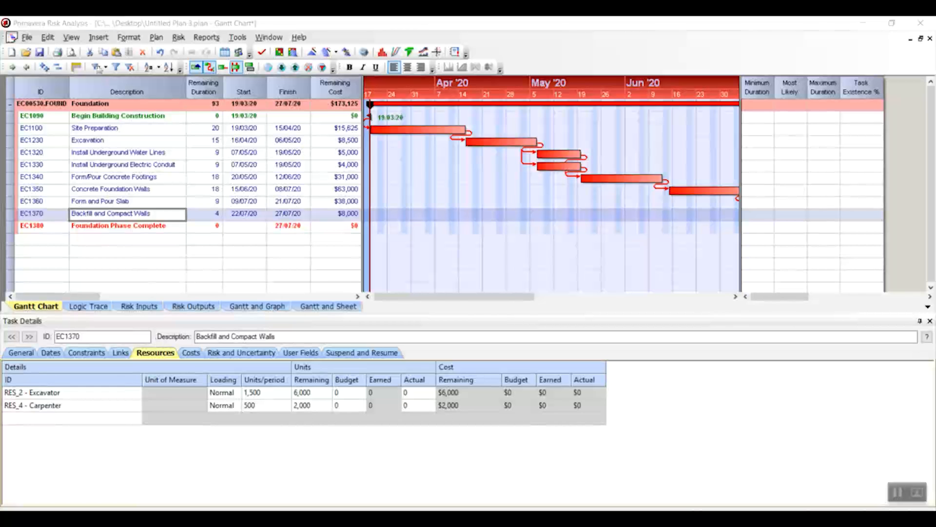
- Add a new resource described as Engineer to the plan's resource list
{"action": "left_click", "coordinate": [156, 38]}
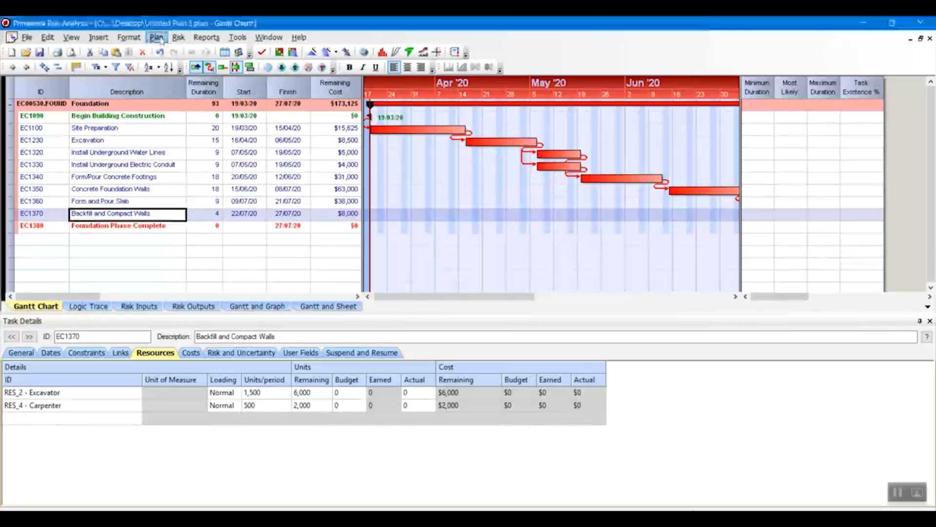
{"action": "left_click", "coordinate": [180, 198]}
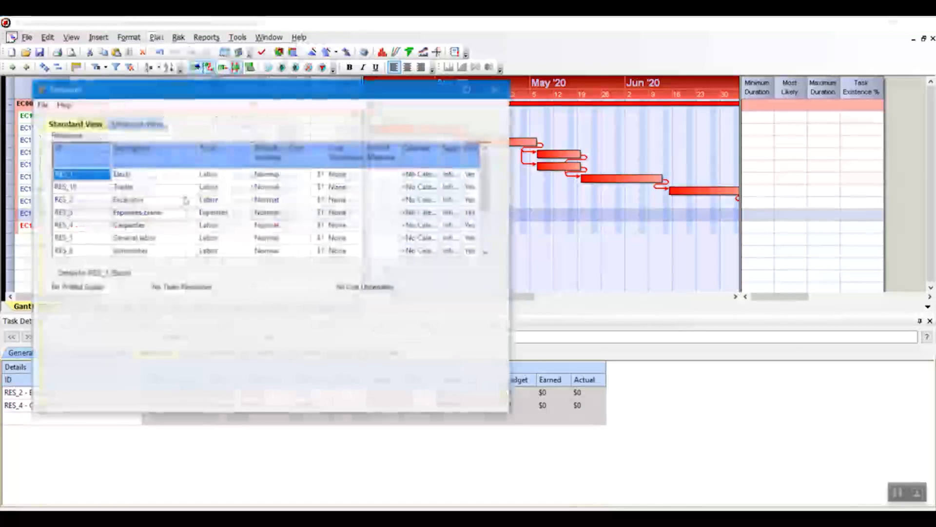
{"action": "left_click", "coordinate": [140, 251]}
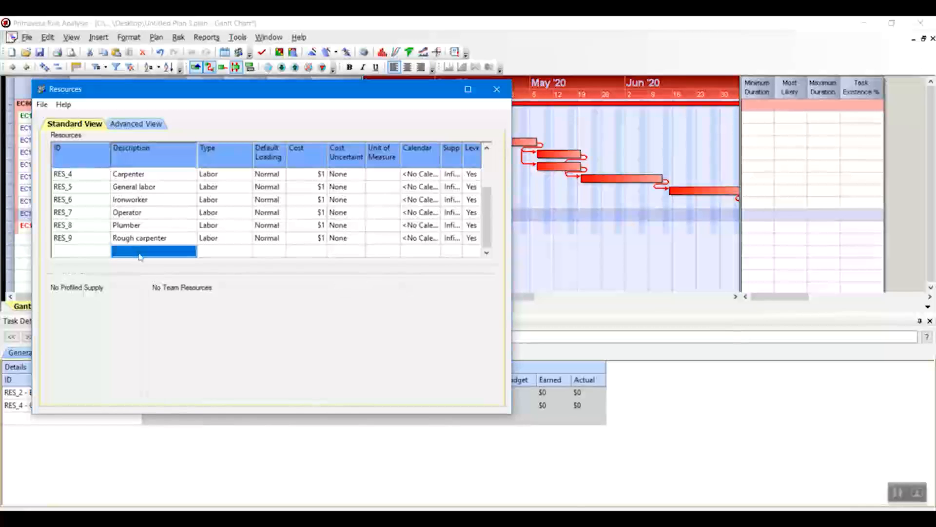
{"action": "type", "text": "En"}
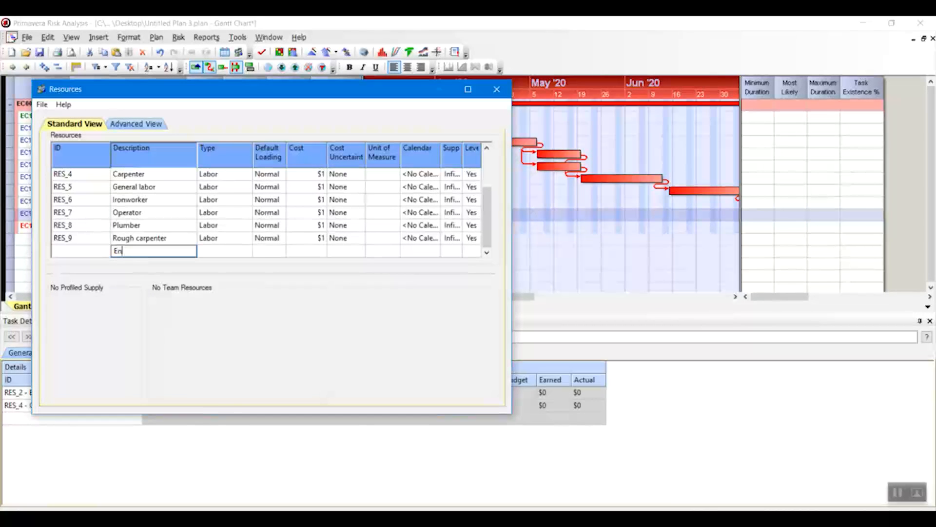
{"action": "type", "text": "gineer"}
{"action": "left_click", "coordinate": [214, 250]}
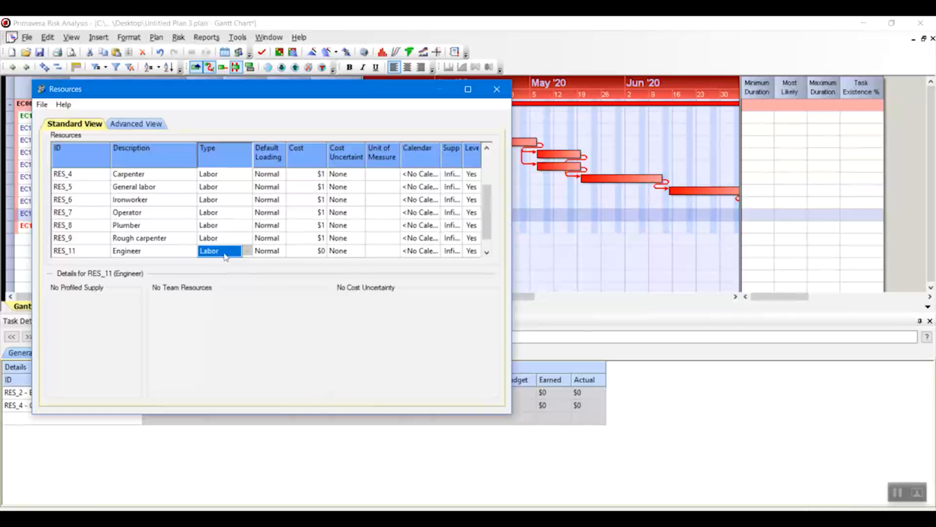
- Set the Engineer resource's cost to $1,000 and its unit of measure to day, and close the resource list
{"action": "left_click", "coordinate": [312, 254]}
{"action": "type", "text": "1,00"}
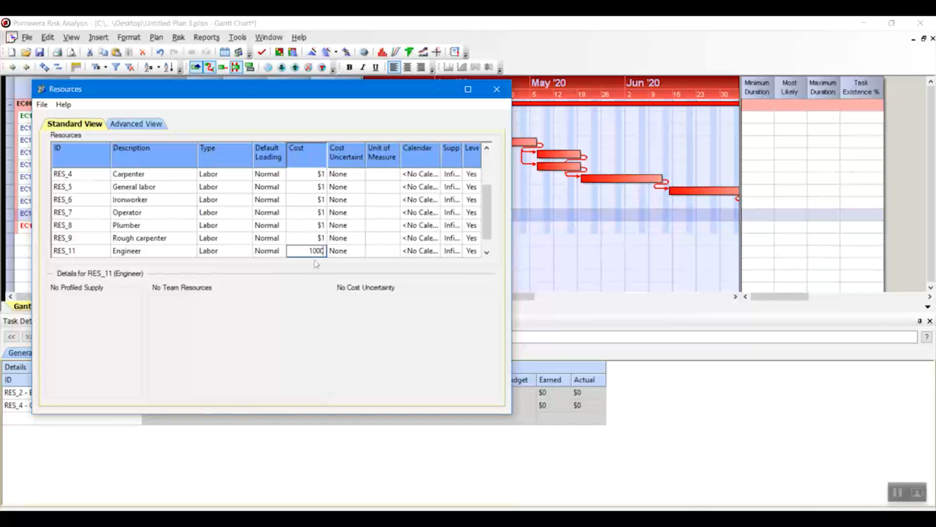
{"action": "type", "text": "0"}
{"action": "left_click", "coordinate": [381, 252]}
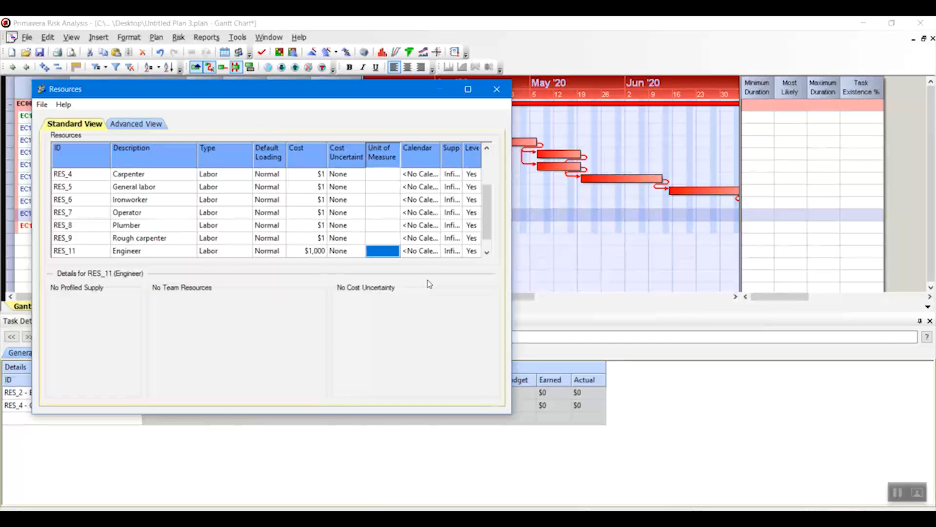
{"action": "type", "text": "day"}
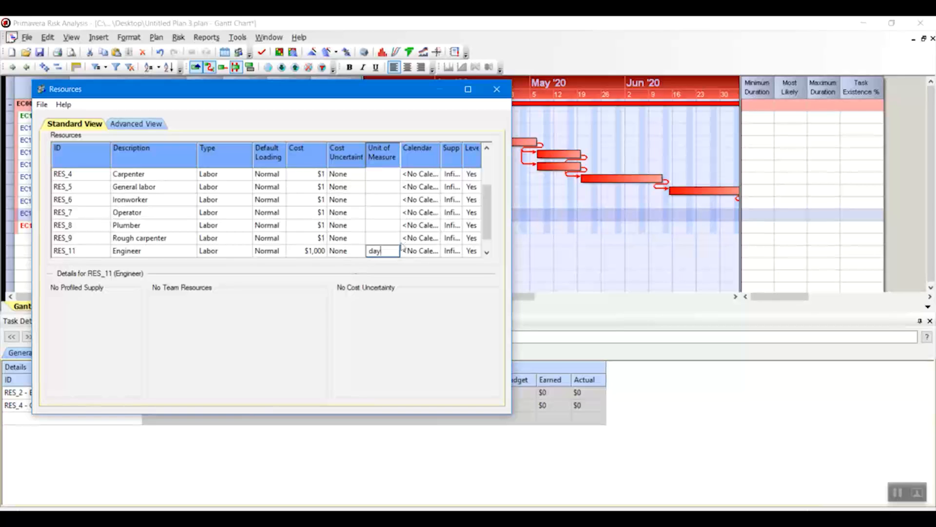
{"action": "left_click", "coordinate": [497, 90]}
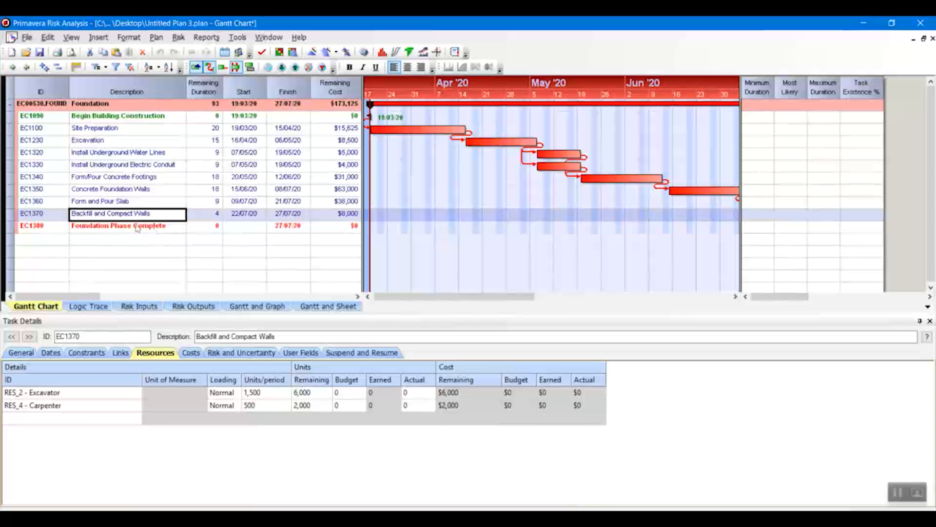
- Assign the Engineer resource to the Site Preparation task alongside the Excavator
{"action": "left_click", "coordinate": [119, 130]}
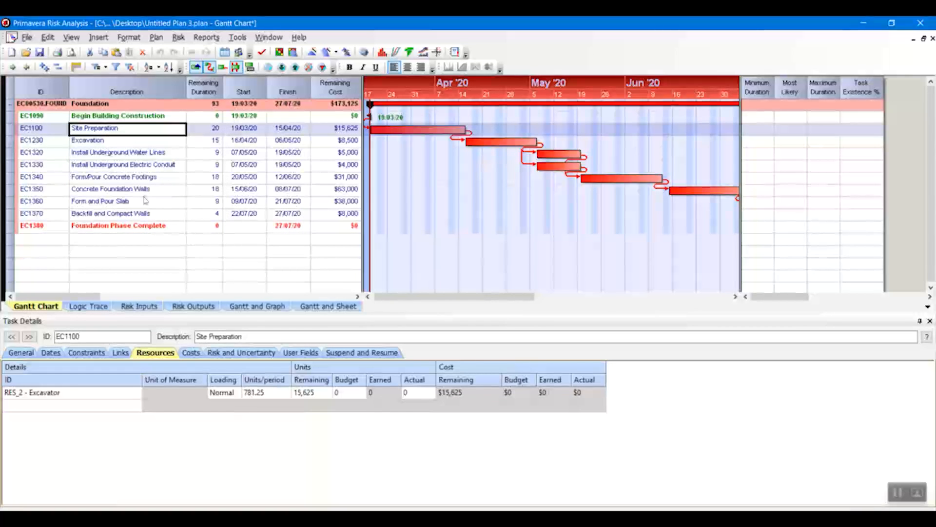
{"action": "left_click", "coordinate": [132, 411]}
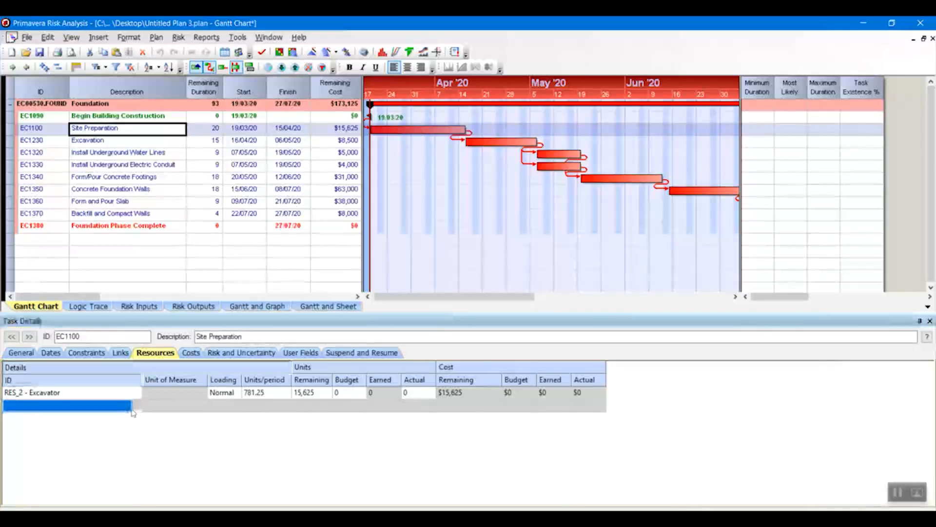
{"action": "left_click", "coordinate": [133, 411]}
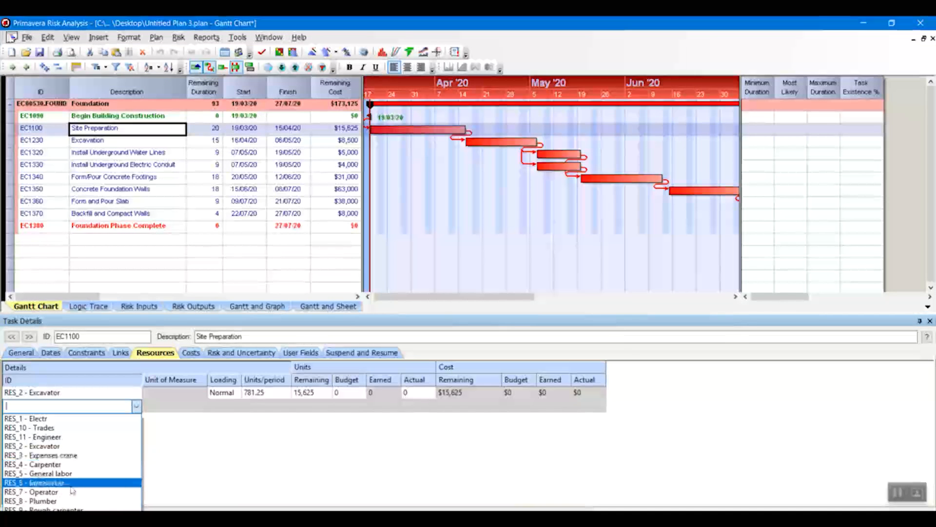
{"action": "left_click", "coordinate": [112, 437]}
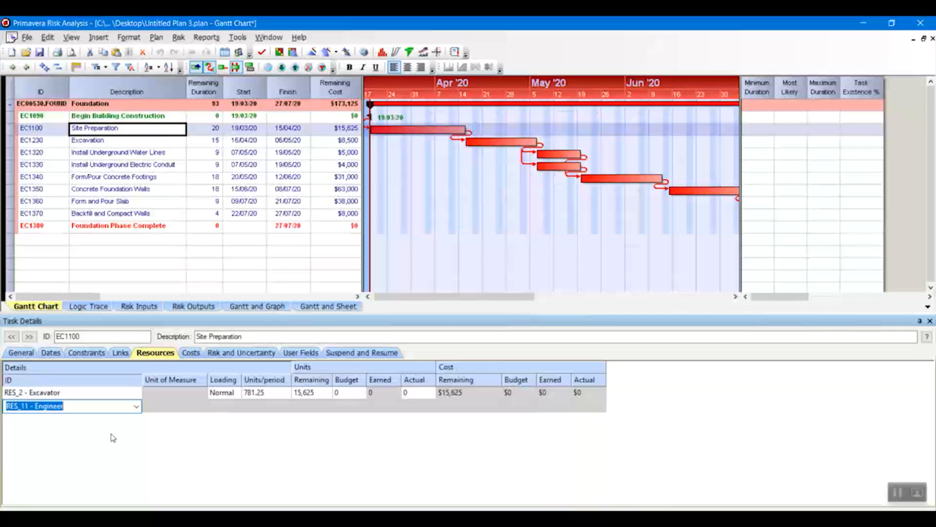
{"action": "left_click", "coordinate": [179, 449]}
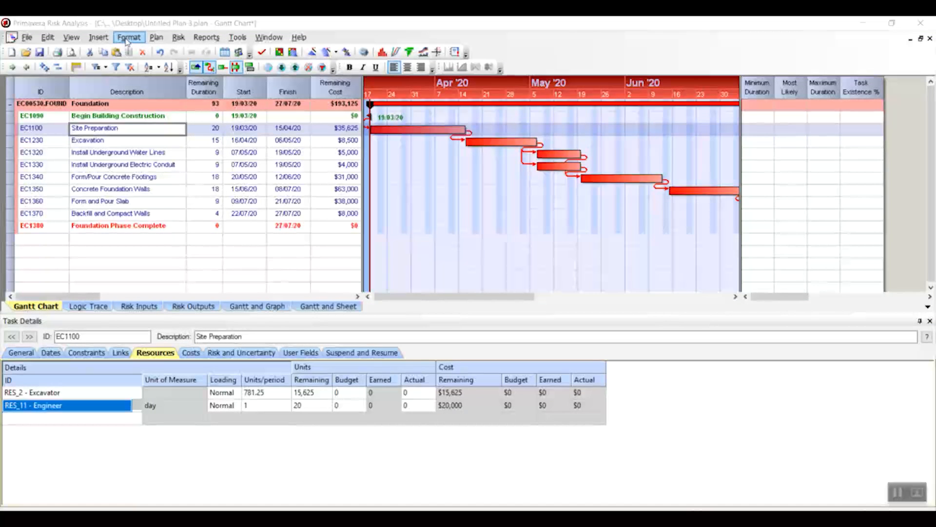
- Add a new resource described as Superintendent to the plan's resource list
{"action": "left_click", "coordinate": [156, 37]}
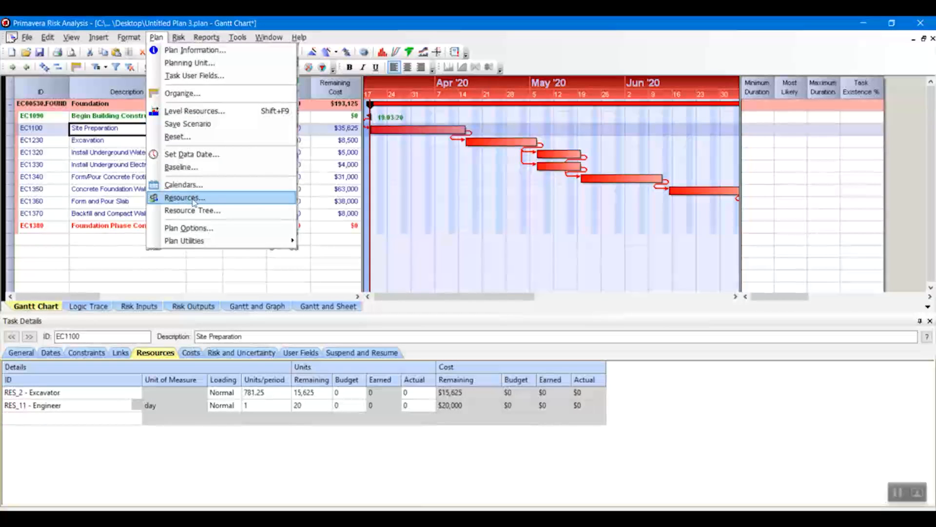
{"action": "left_click", "coordinate": [195, 203]}
{"action": "scroll", "coordinate": [180, 238], "scroll_direction": "down", "scroll_amount": 2}
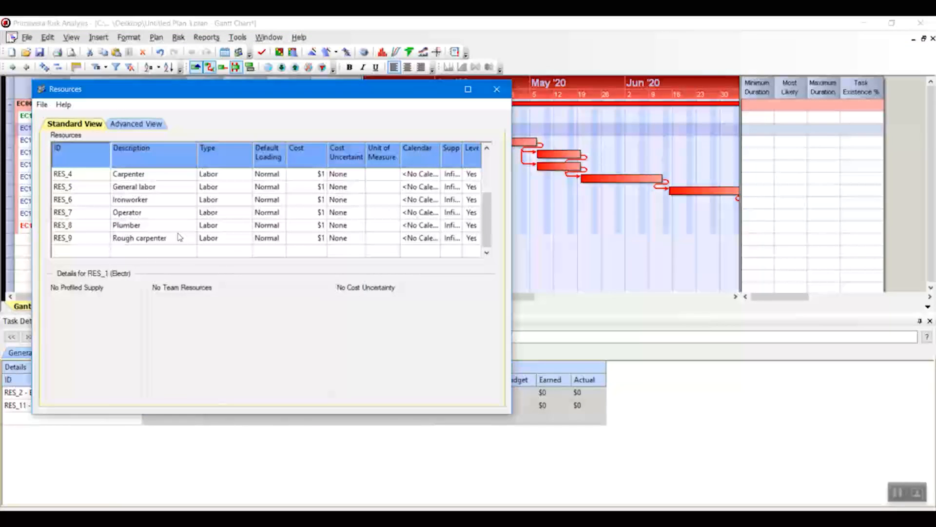
{"action": "left_click", "coordinate": [138, 252]}
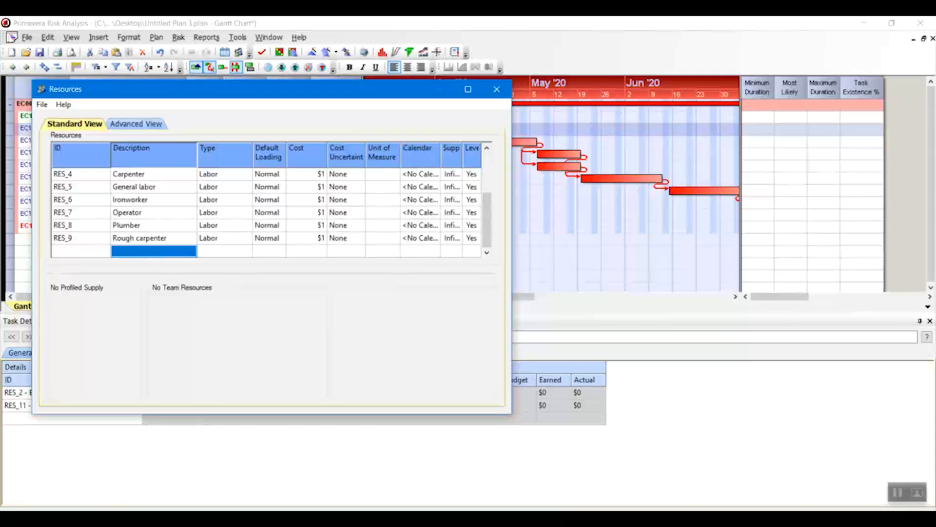
{"action": "type", "text": "Superintendent"}
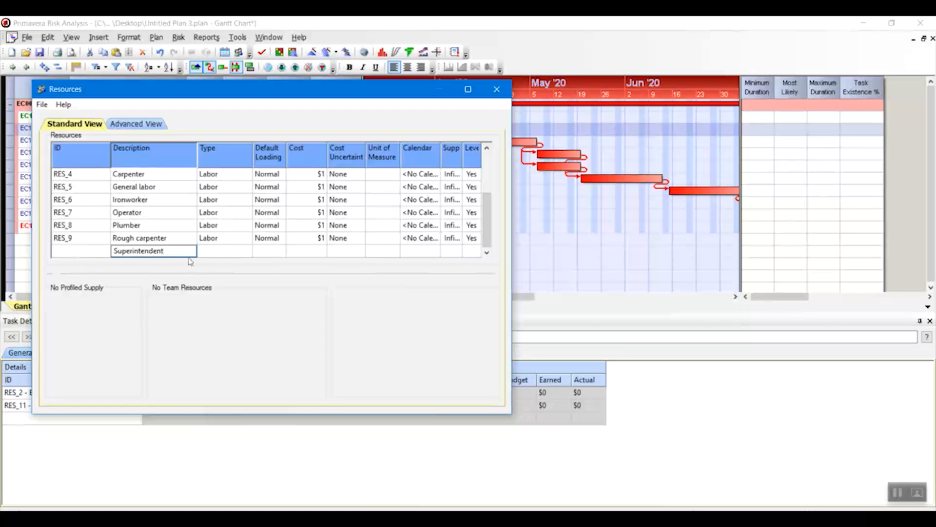
{"action": "left_click", "coordinate": [226, 250]}
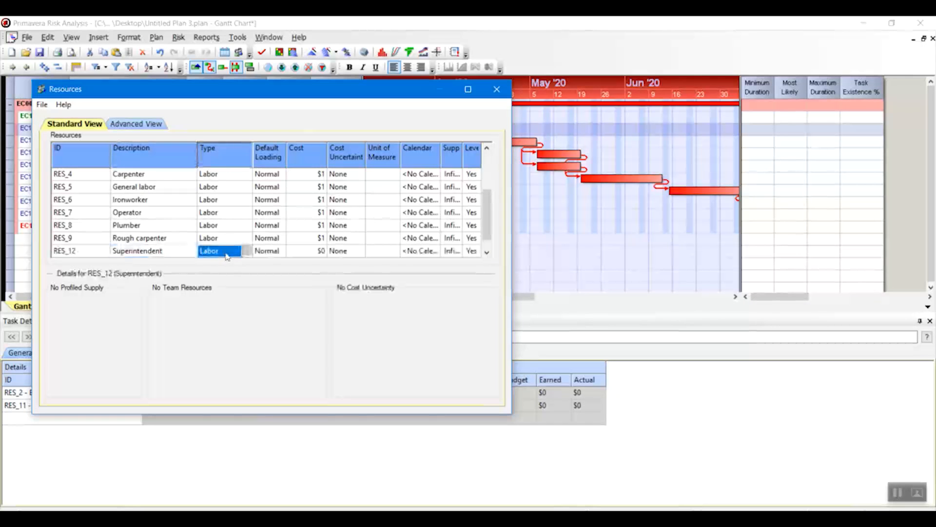
- Set the Superintendent resource's cost to $800 and close the resource list
{"action": "left_click", "coordinate": [310, 251]}
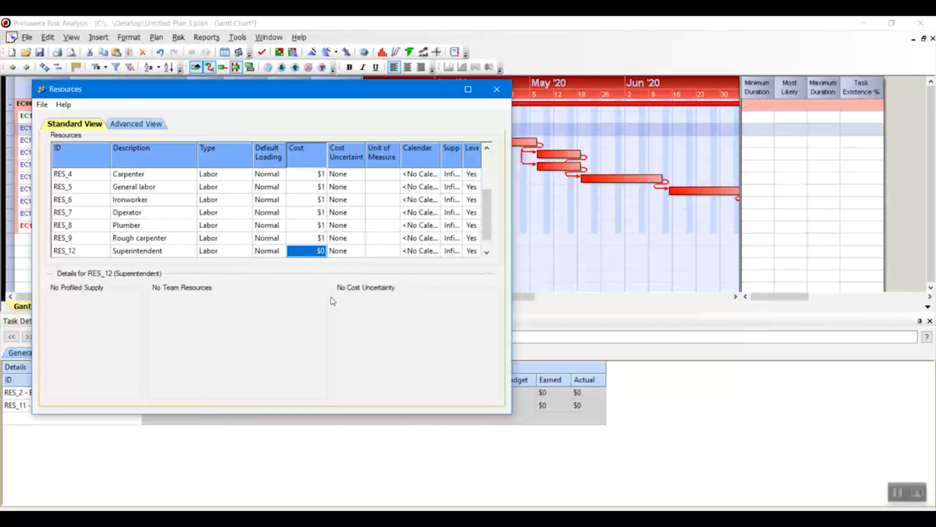
{"action": "type", "text": "8"}
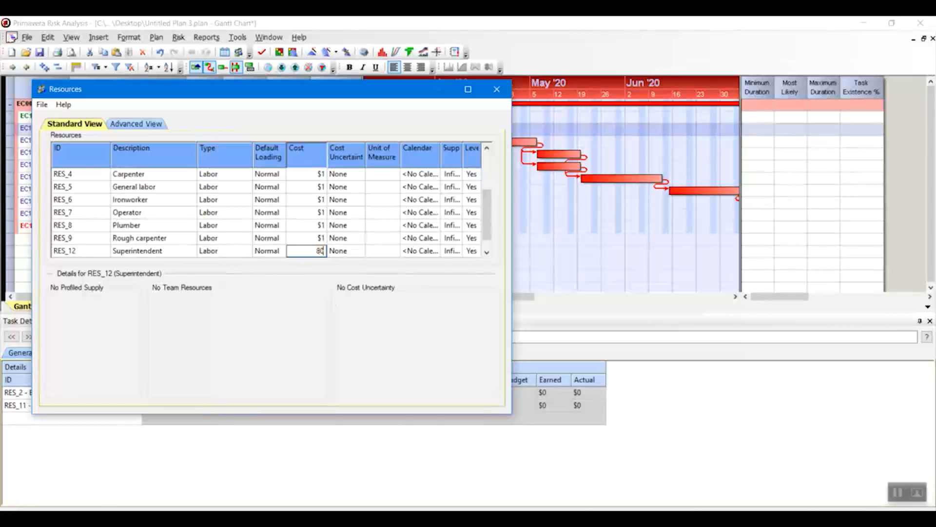
{"action": "type", "text": "00"}
{"action": "left_click", "coordinate": [353, 228]}
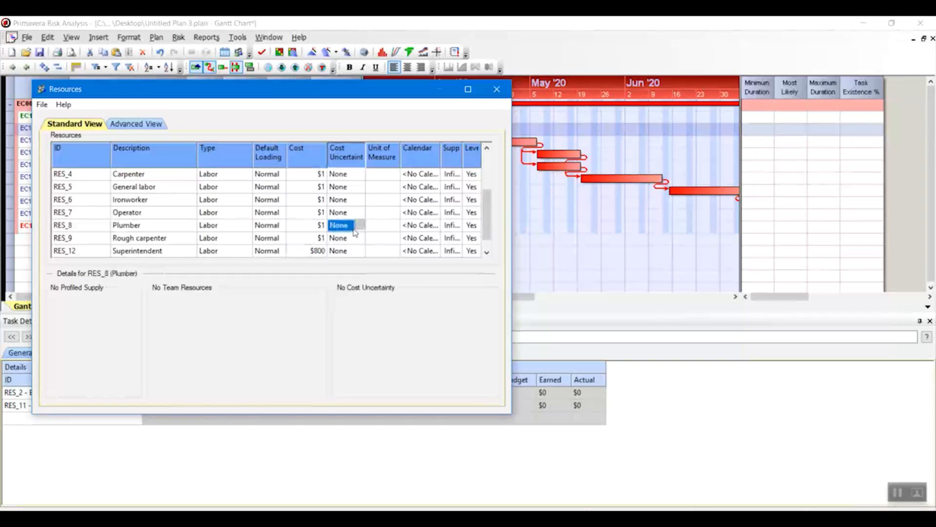
{"action": "left_click", "coordinate": [497, 89]}
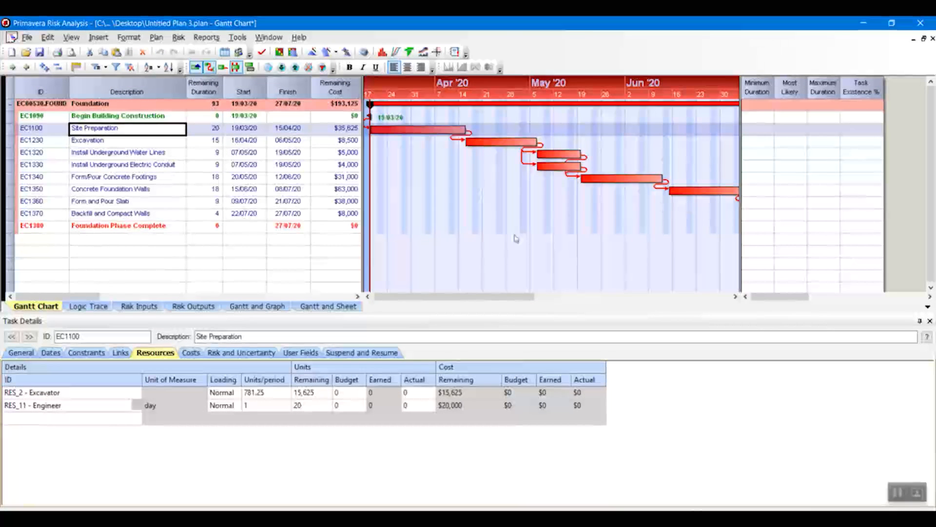
- Add a task named Superintendent below Foundation Phase Complete
{"action": "left_click_drag", "start_coordinate": [596, 93], "coordinate": [514, 93]}
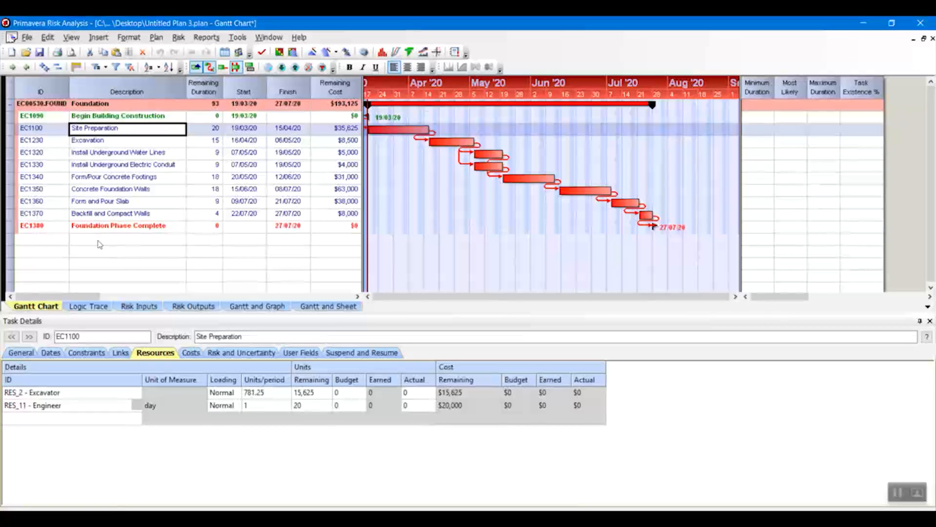
{"action": "left_click", "coordinate": [99, 244]}
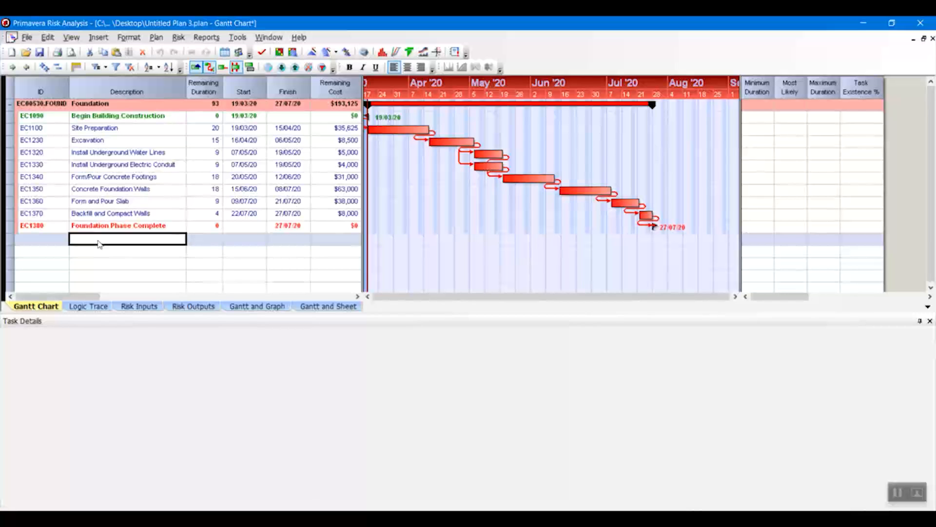
{"action": "type", "text": "Su"}
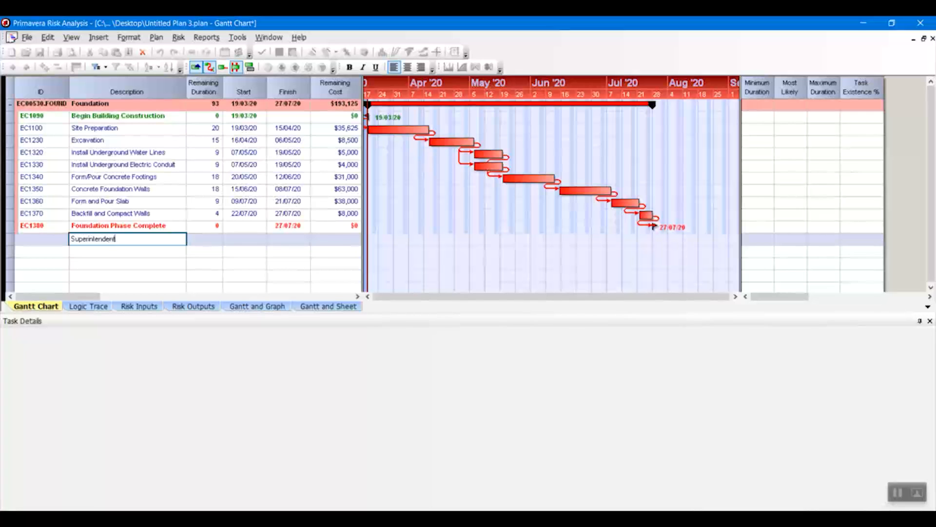
{"action": "type", "text": "perintendent"}
{"action": "key", "text": "Return"}
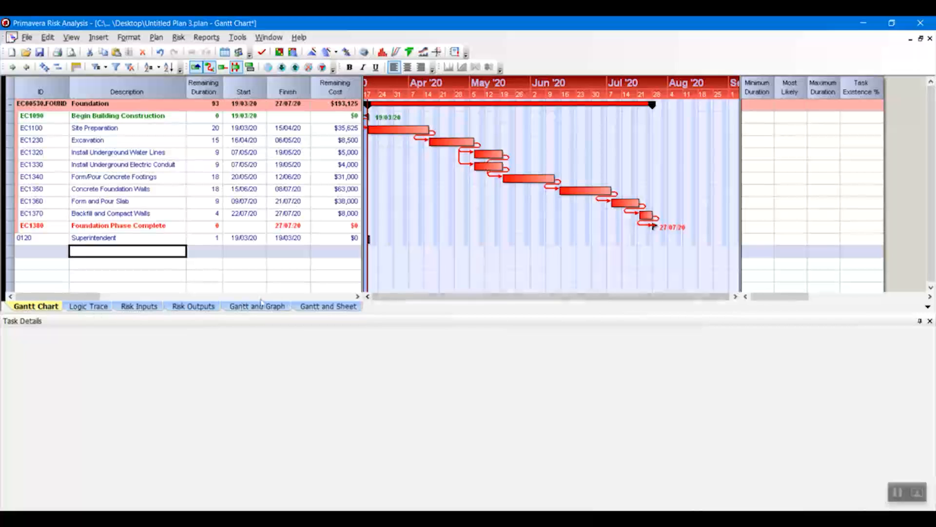
- Change the Superintendent task's type to Hammock
{"action": "left_click", "coordinate": [126, 241]}
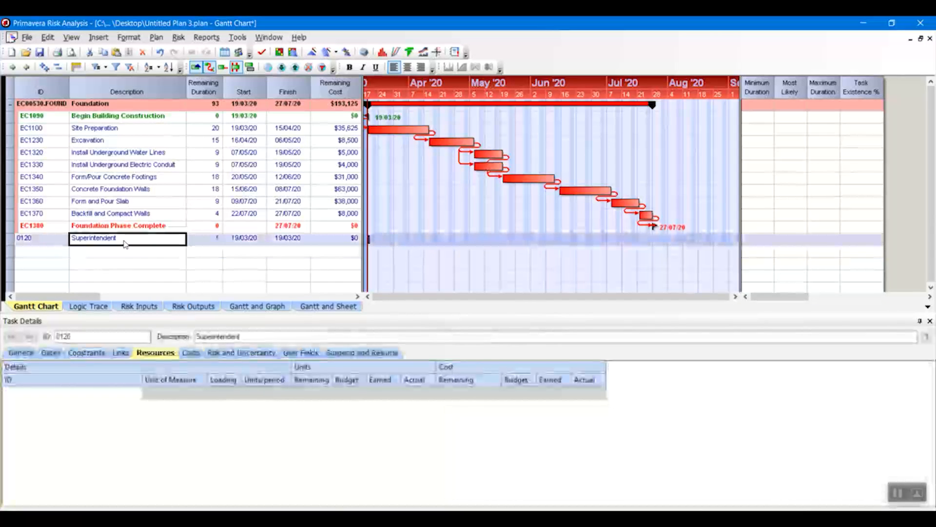
{"action": "left_click", "coordinate": [23, 353]}
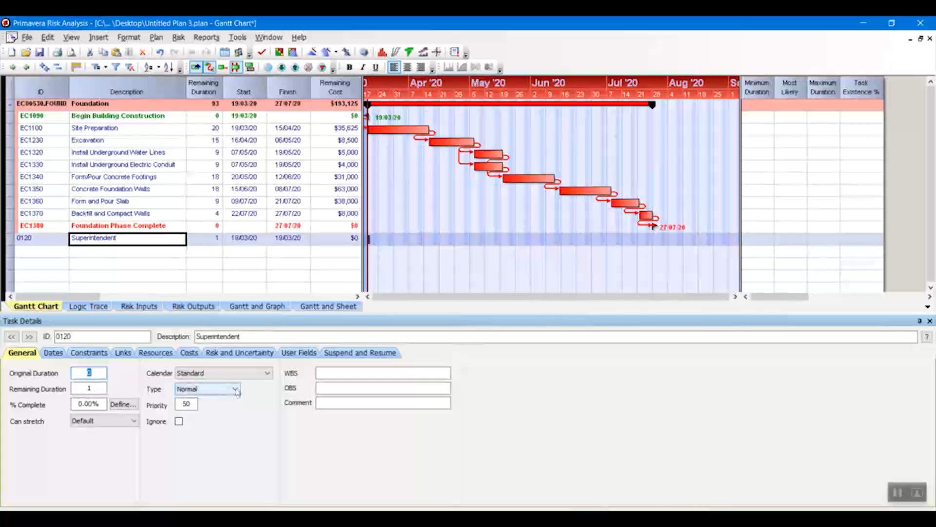
{"action": "left_click", "coordinate": [236, 390]}
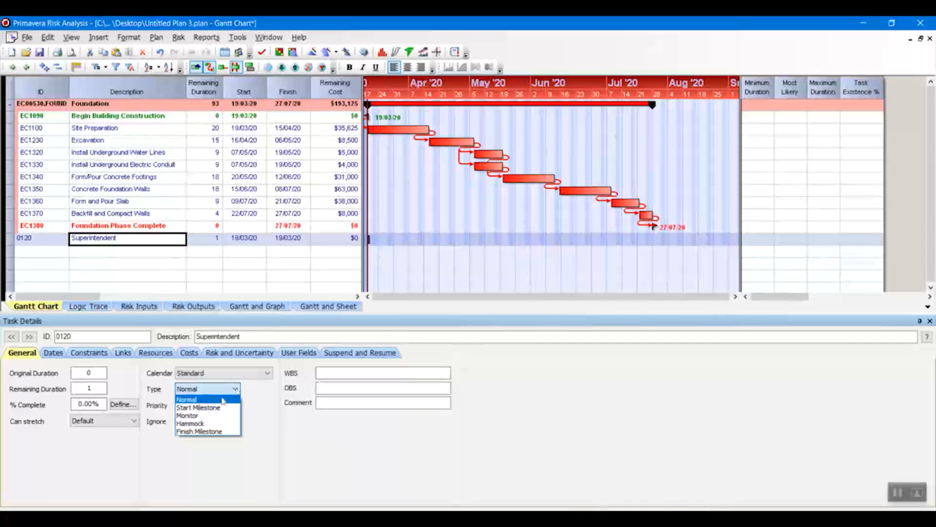
{"action": "left_click", "coordinate": [209, 424]}
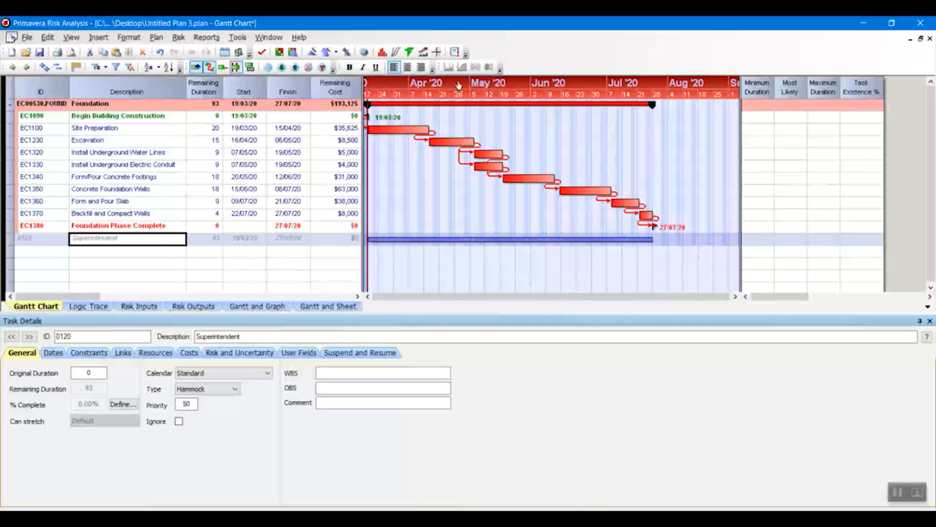
- Link the start of Begin Building Construction to the Superintendent hammock's start, and the hammock's finish to Foundation Phase Complete
{"action": "left_click_drag", "start_coordinate": [458, 86], "coordinate": [489, 86]}
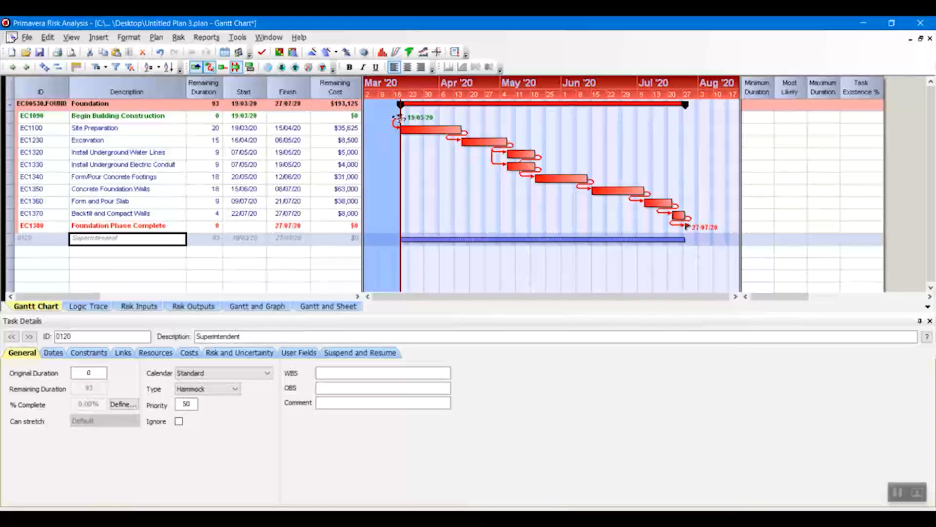
{"action": "left_click_drag", "start_coordinate": [398, 117], "coordinate": [399, 242]}
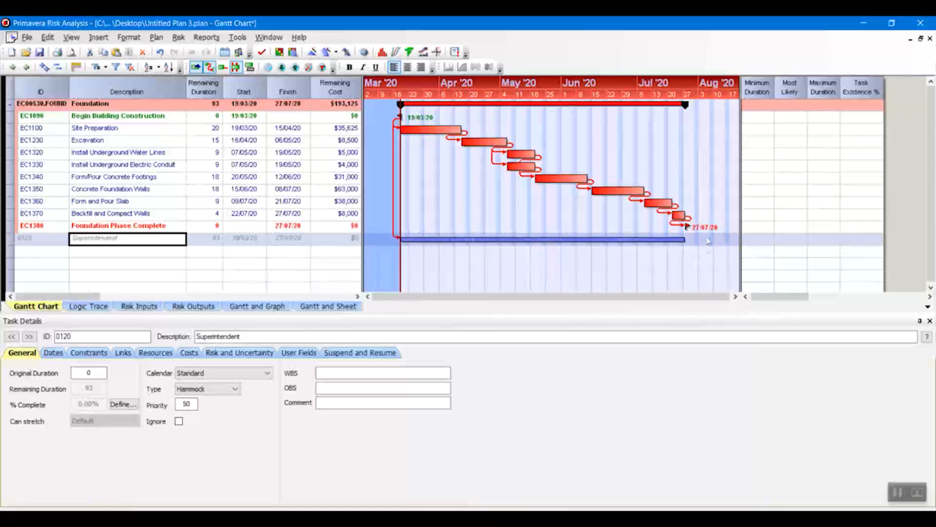
{"action": "mouse_move", "coordinate": [686, 239]}
{"action": "left_mouse_down"}
{"action": "mouse_move", "coordinate": [697, 228]}
{"action": "mouse_move", "coordinate": [687, 227]}
{"action": "left_mouse_up"}
- Assign the Superintendent resource to the Superintendent hammock task
{"action": "left_click", "coordinate": [156, 353]}
{"action": "left_click", "coordinate": [138, 395]}
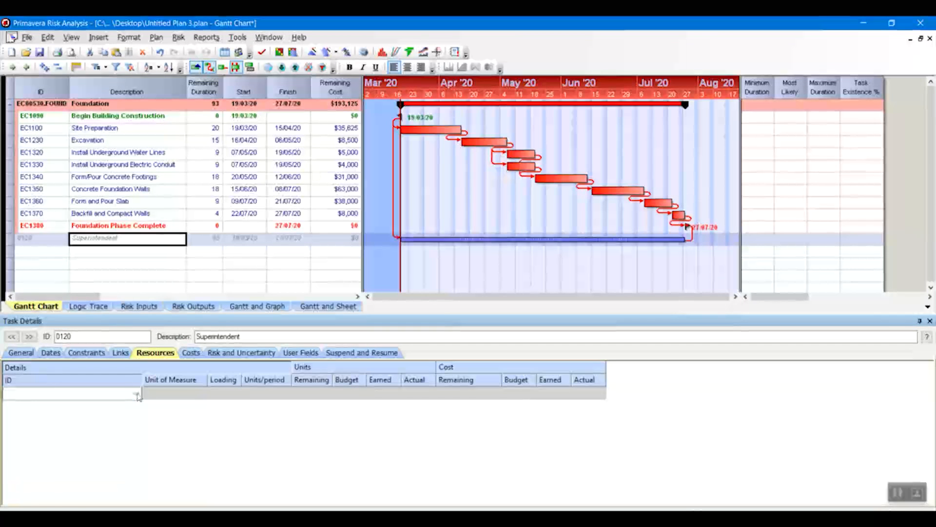
{"action": "left_click", "coordinate": [137, 394]}
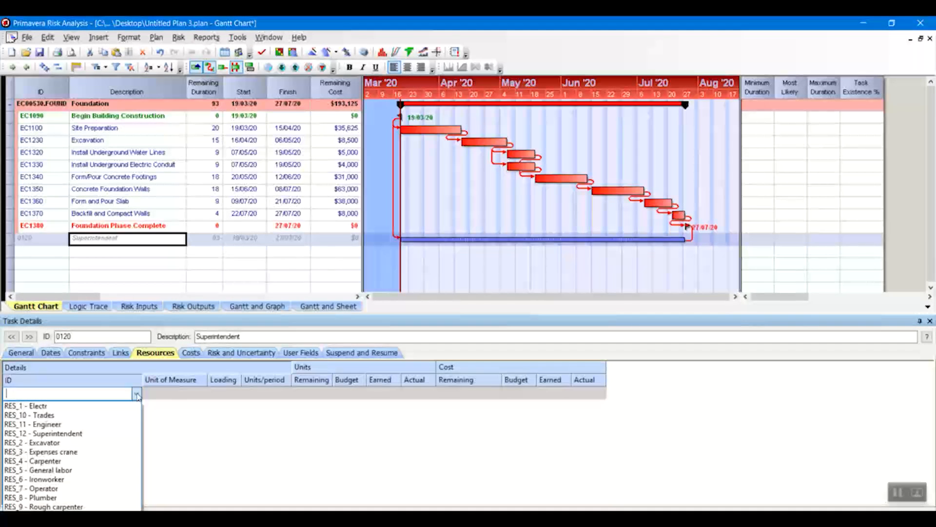
{"action": "left_click", "coordinate": [65, 434]}
{"action": "left_click", "coordinate": [140, 438]}
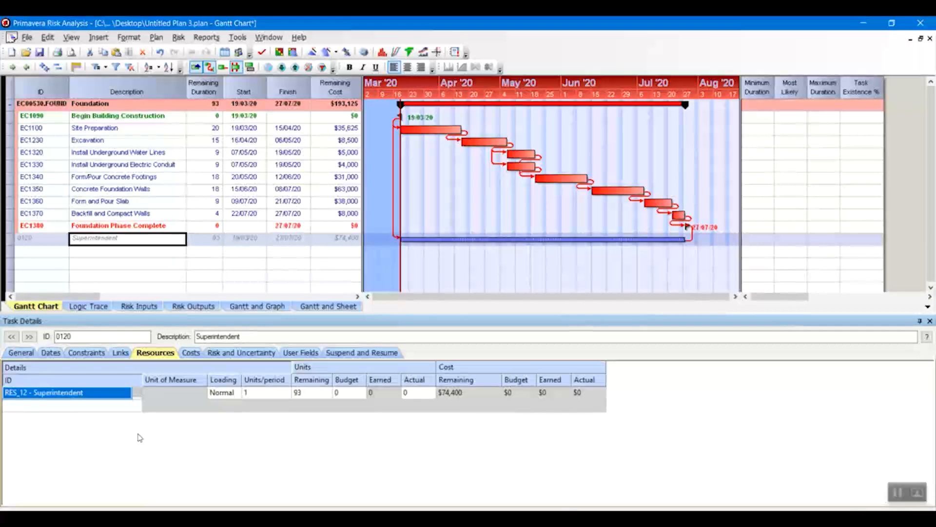